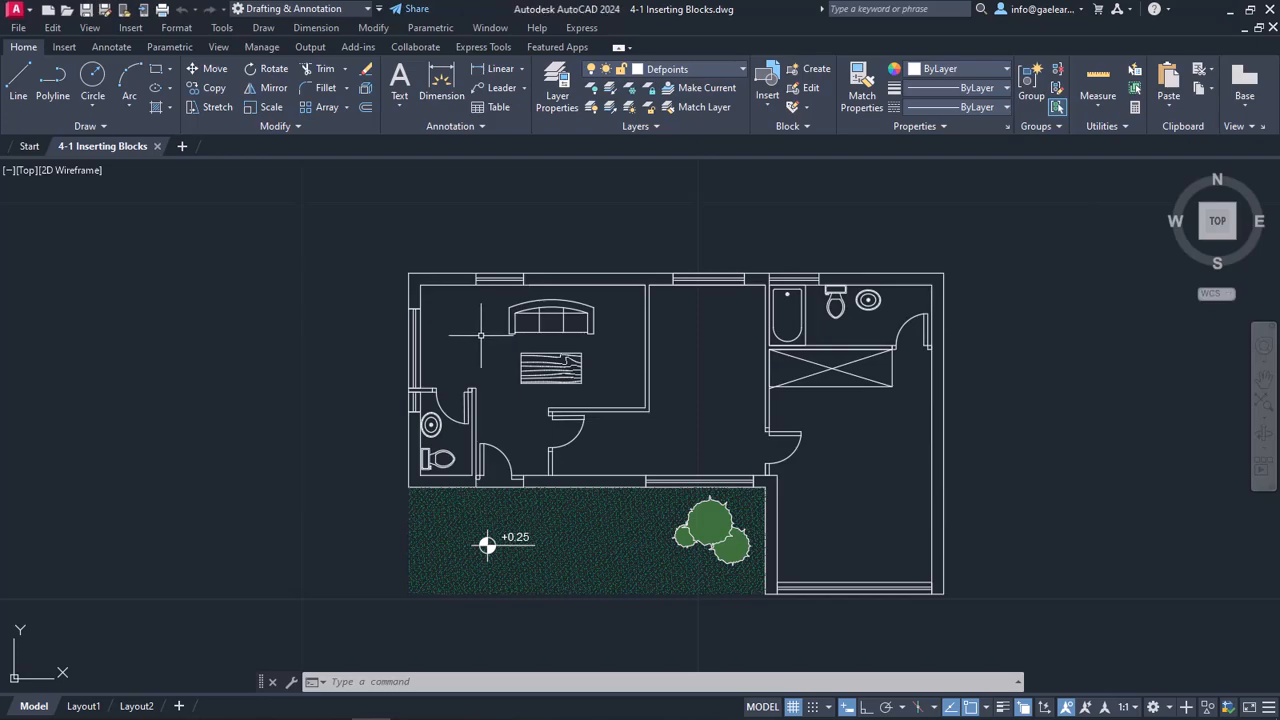
# Browse the Tools palette menu and the View ribbon without choosing a command.
pyautogui.click(223, 27)
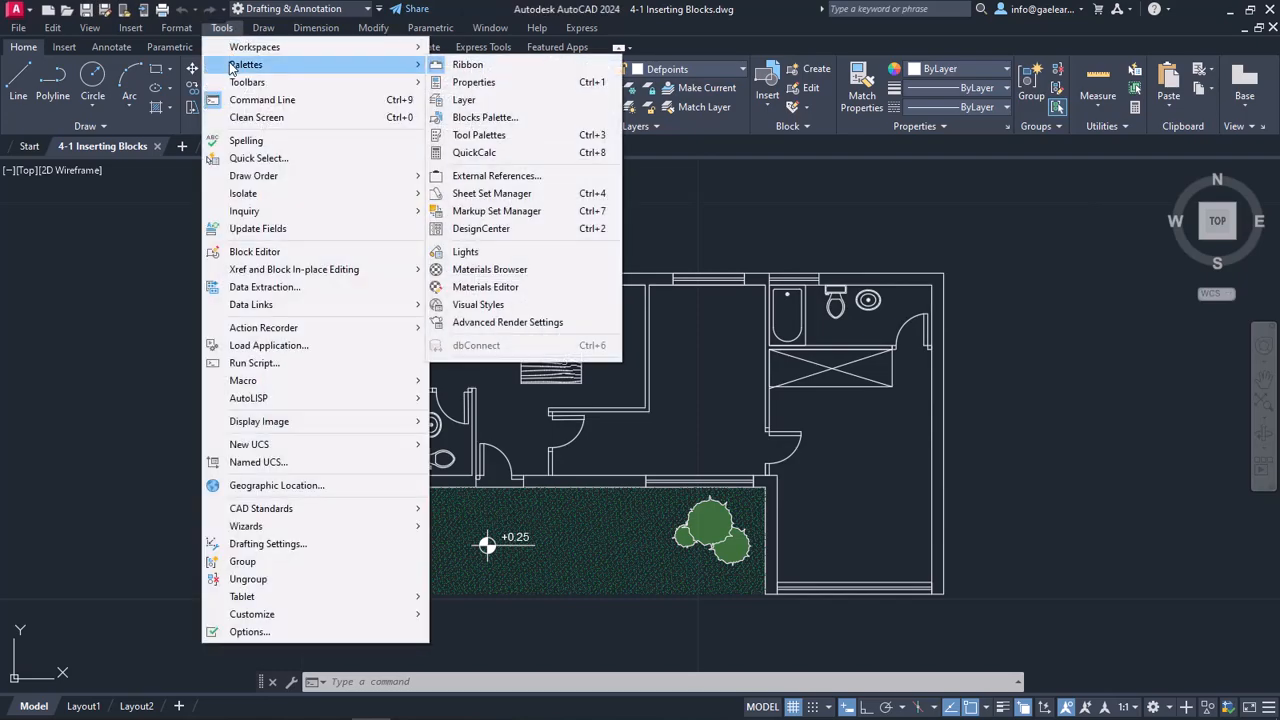
pyautogui.moveTo(246, 64)
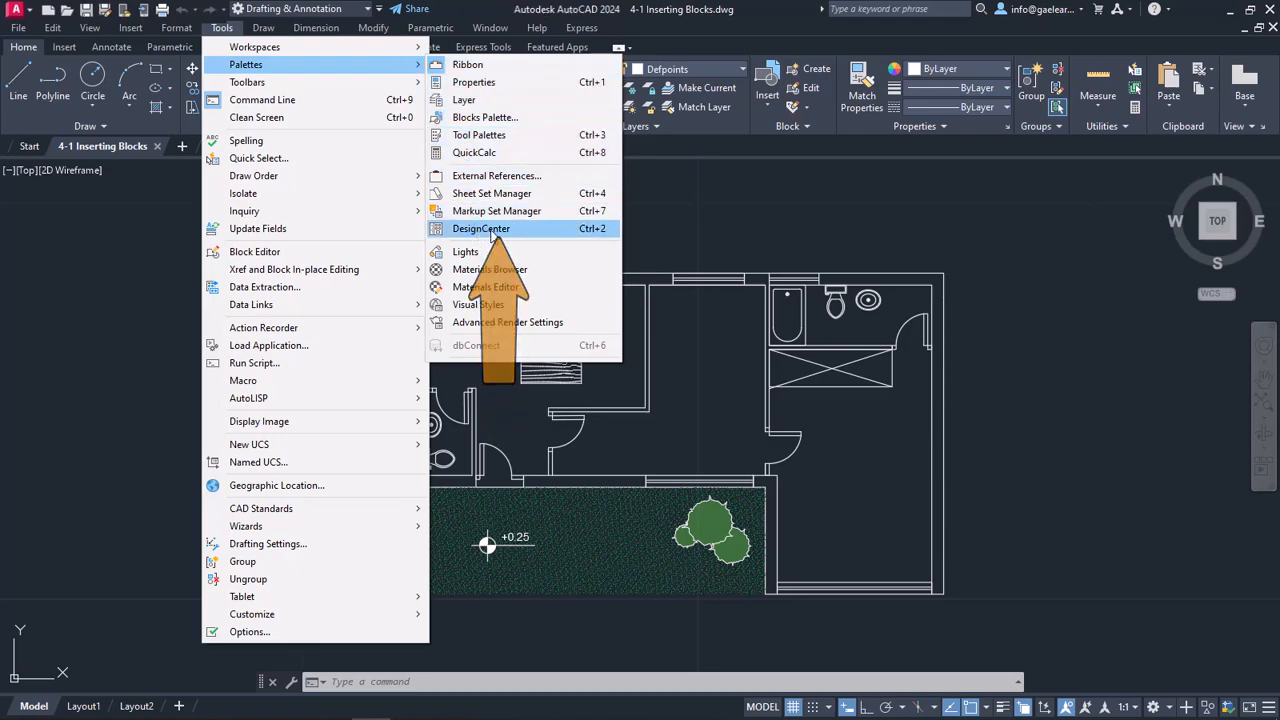
pyautogui.click(490, 228)
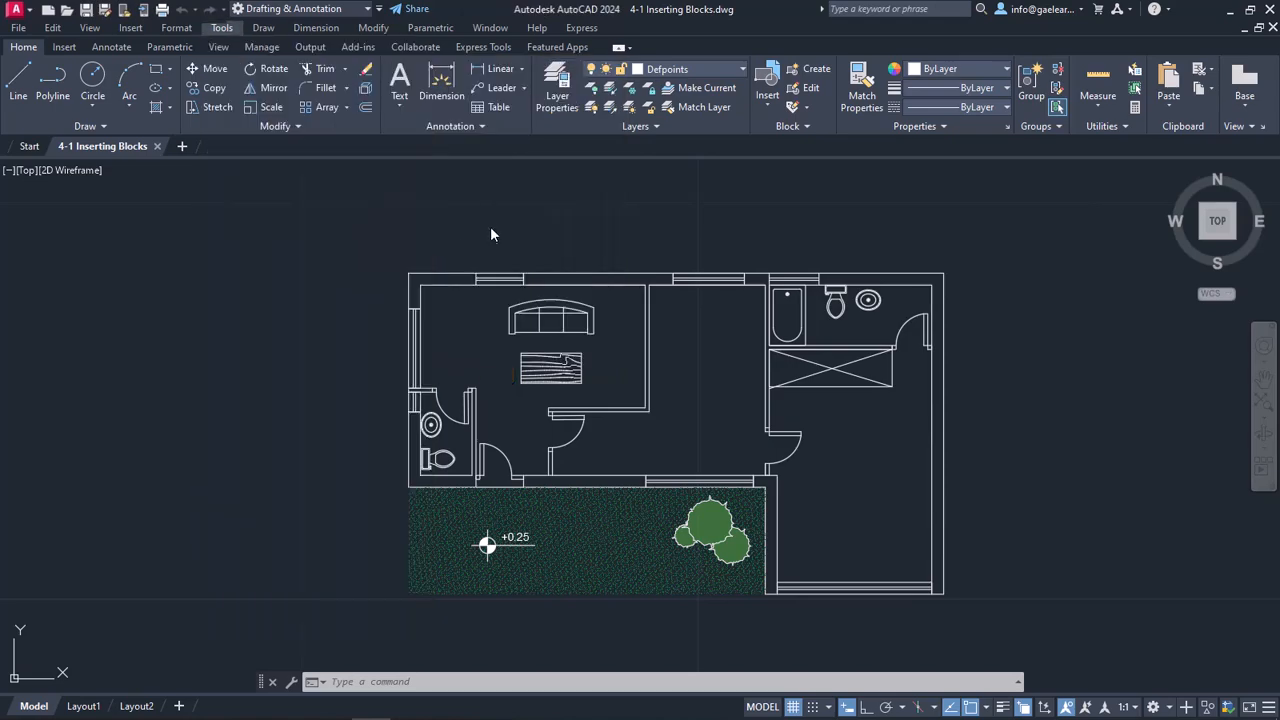
pyautogui.click(218, 47)
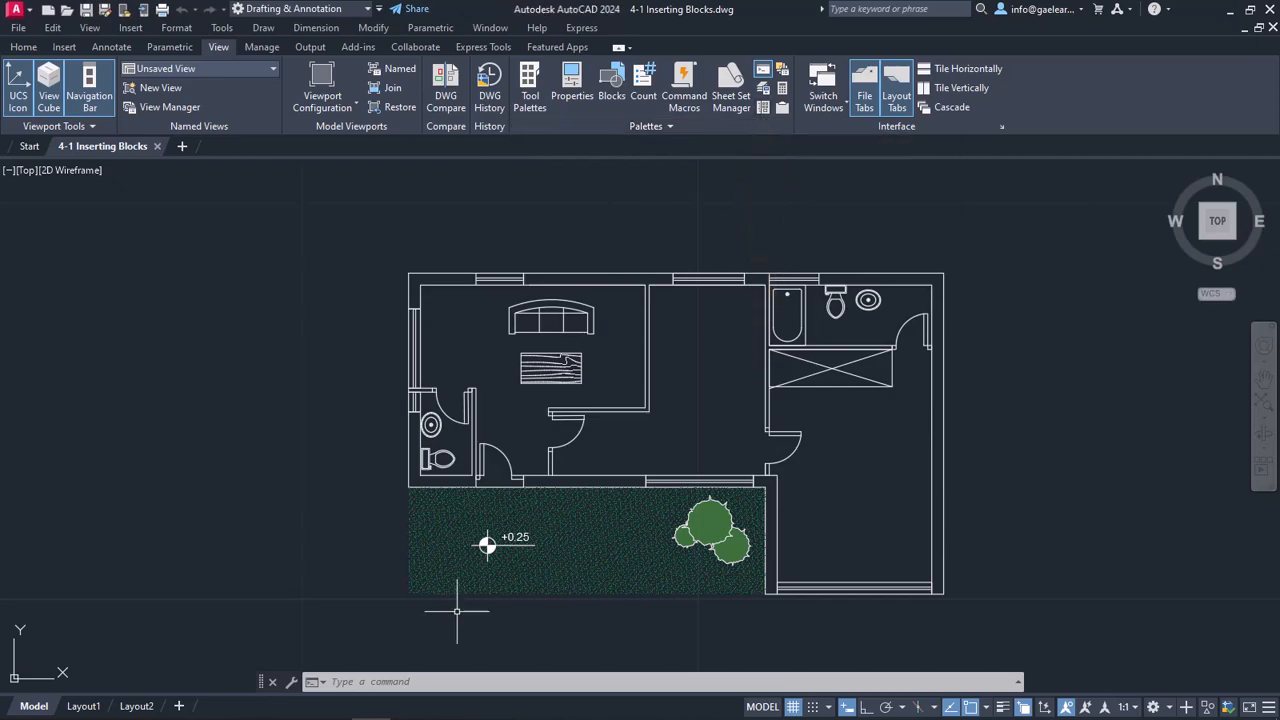
# Launch DesignCenter by entering the DESIGNCENTER command.
pyautogui.click(444, 682)
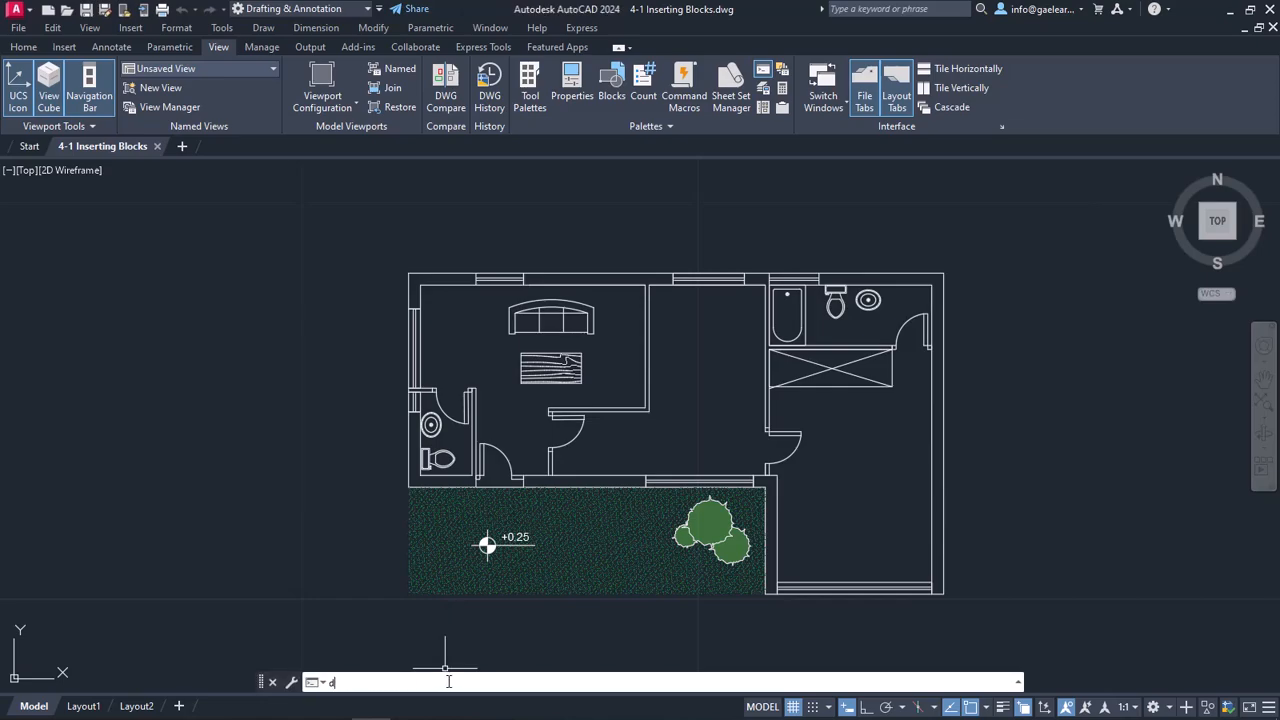
pyautogui.write('designcent')
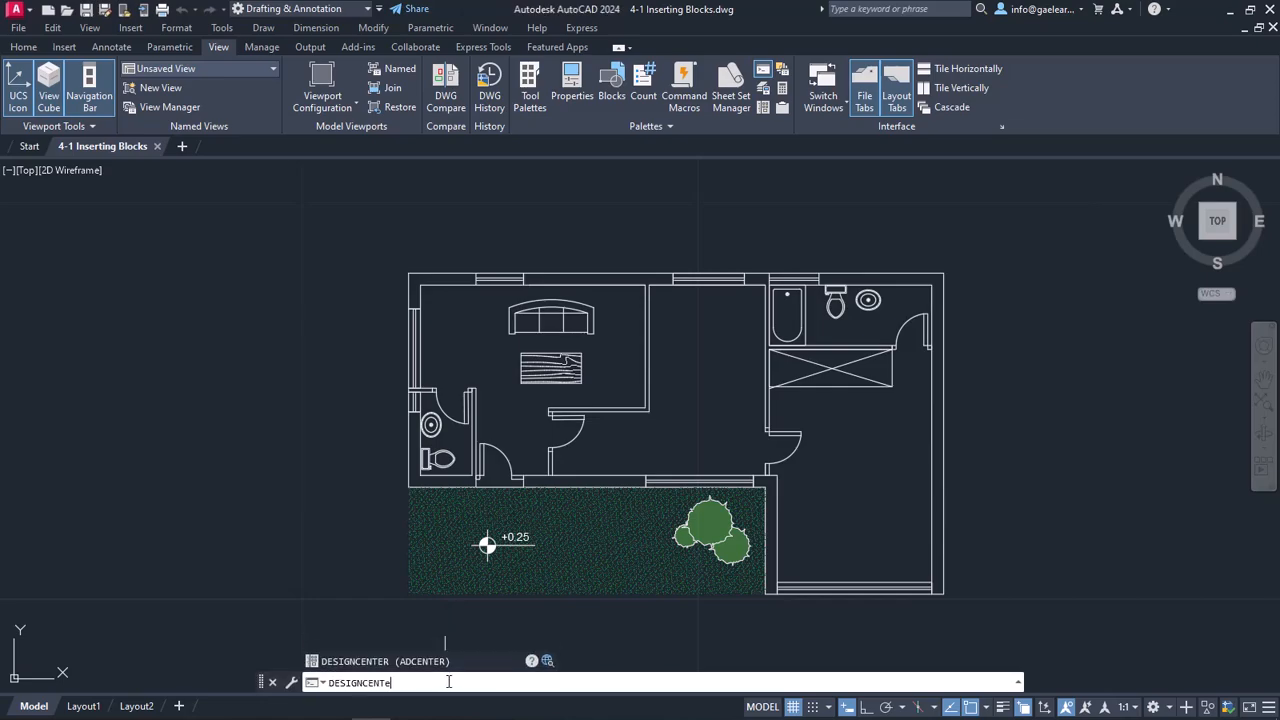
pyautogui.write('er')
pyautogui.press('Return')
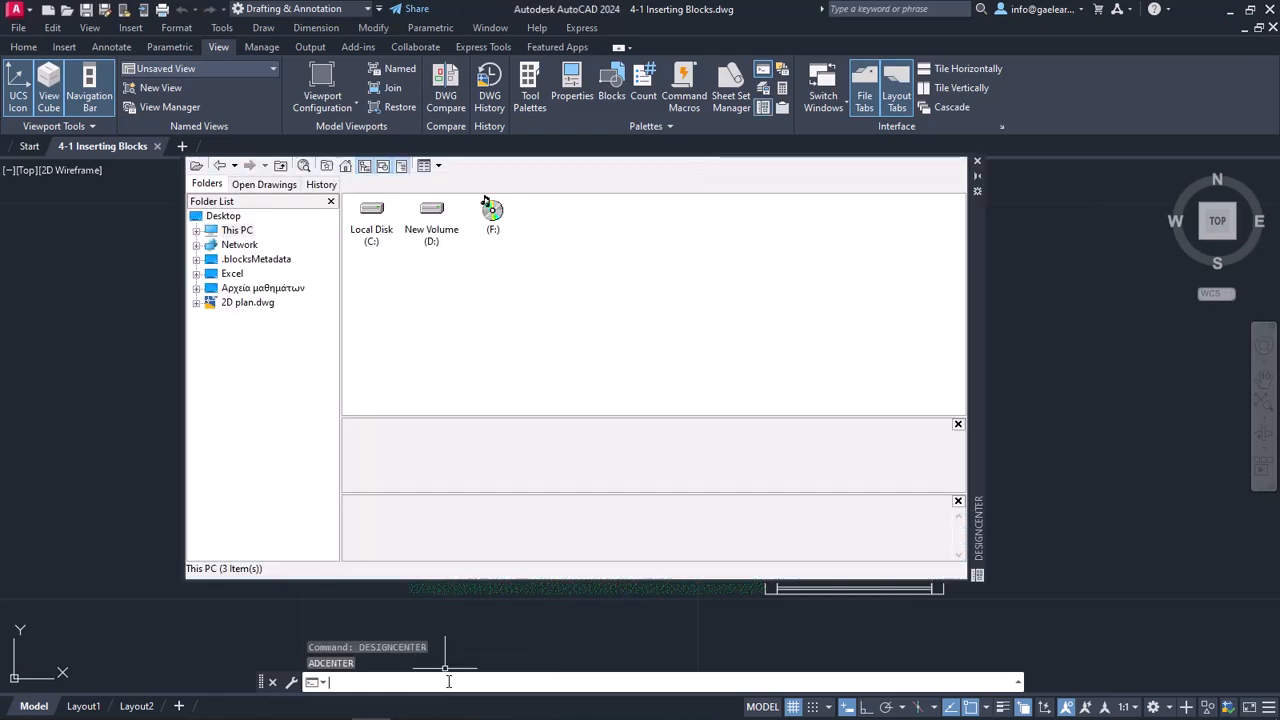
# Select This PC, drag the DesignCenter palette right and widen its folder list.
pyautogui.click(1010, 440)
pyautogui.moveTo(980, 450); pyautogui.dragTo(1129, 467)
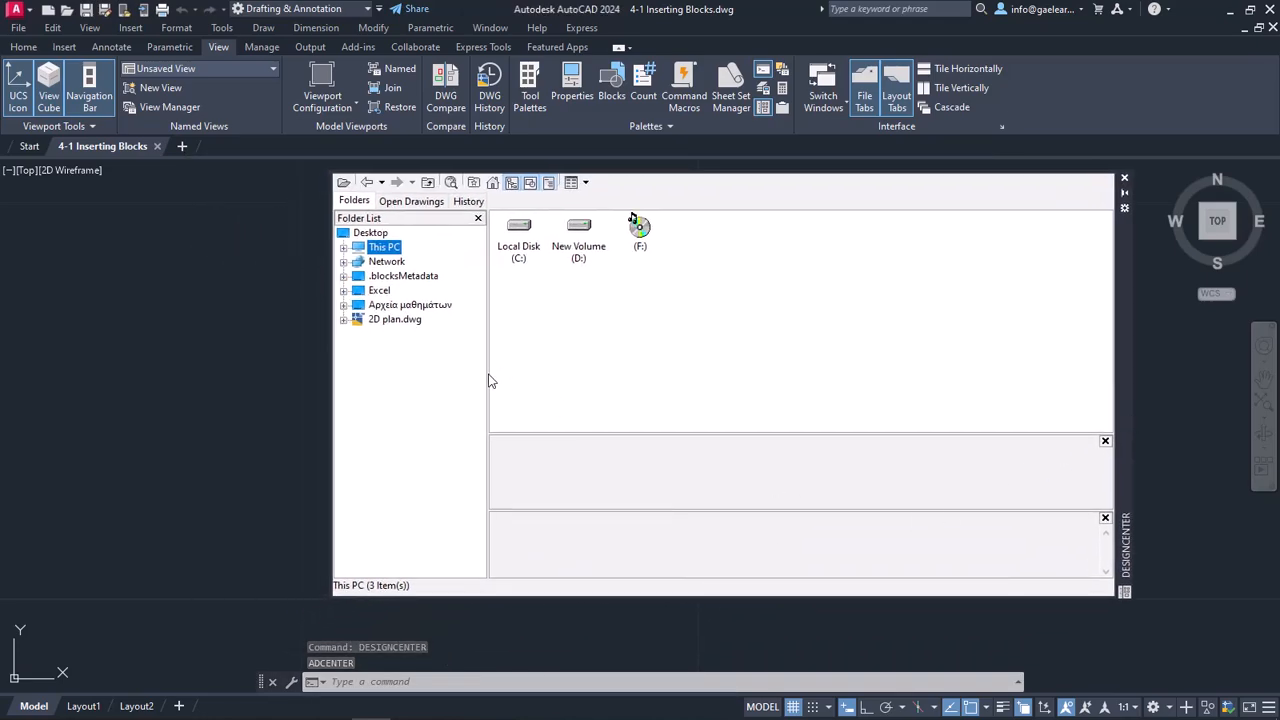
pyautogui.moveTo(486, 378); pyautogui.dragTo(512, 378)
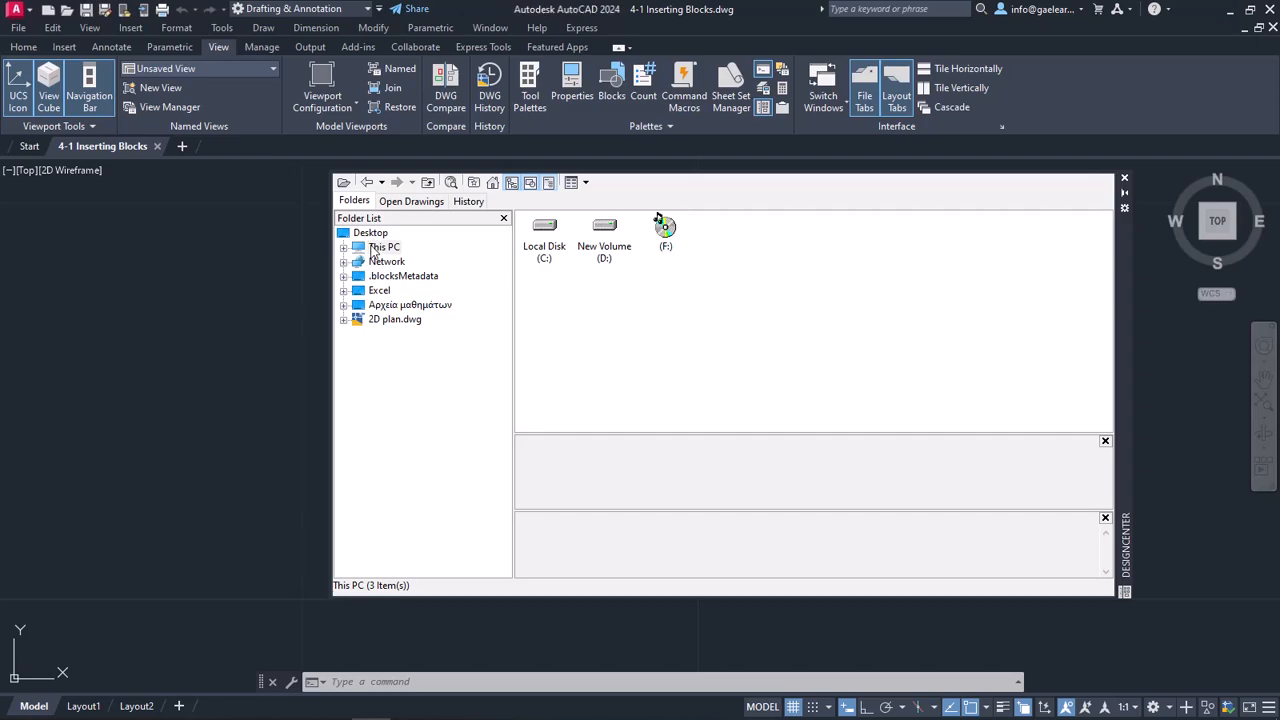
# Browse from This PC through Local Disk (C:) and Program Files into the Autodesk folder.
pyautogui.click(383, 247)
pyautogui.click(344, 247)
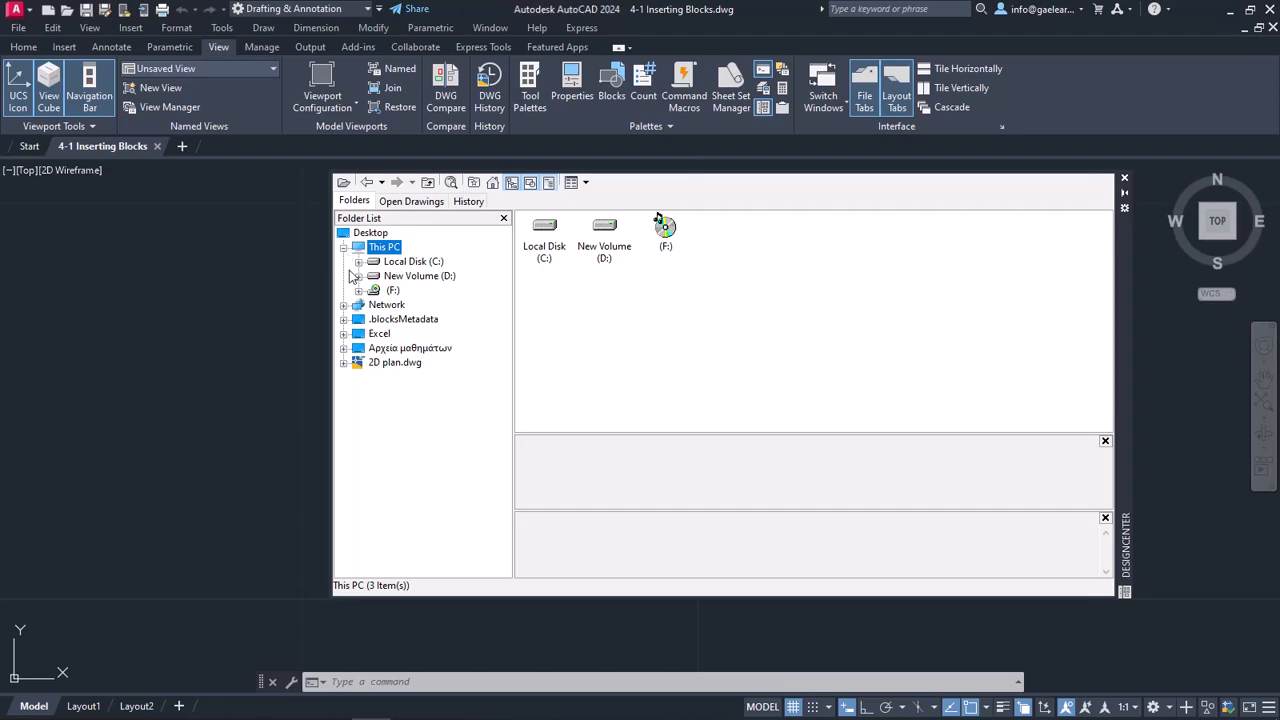
pyautogui.click(405, 262)
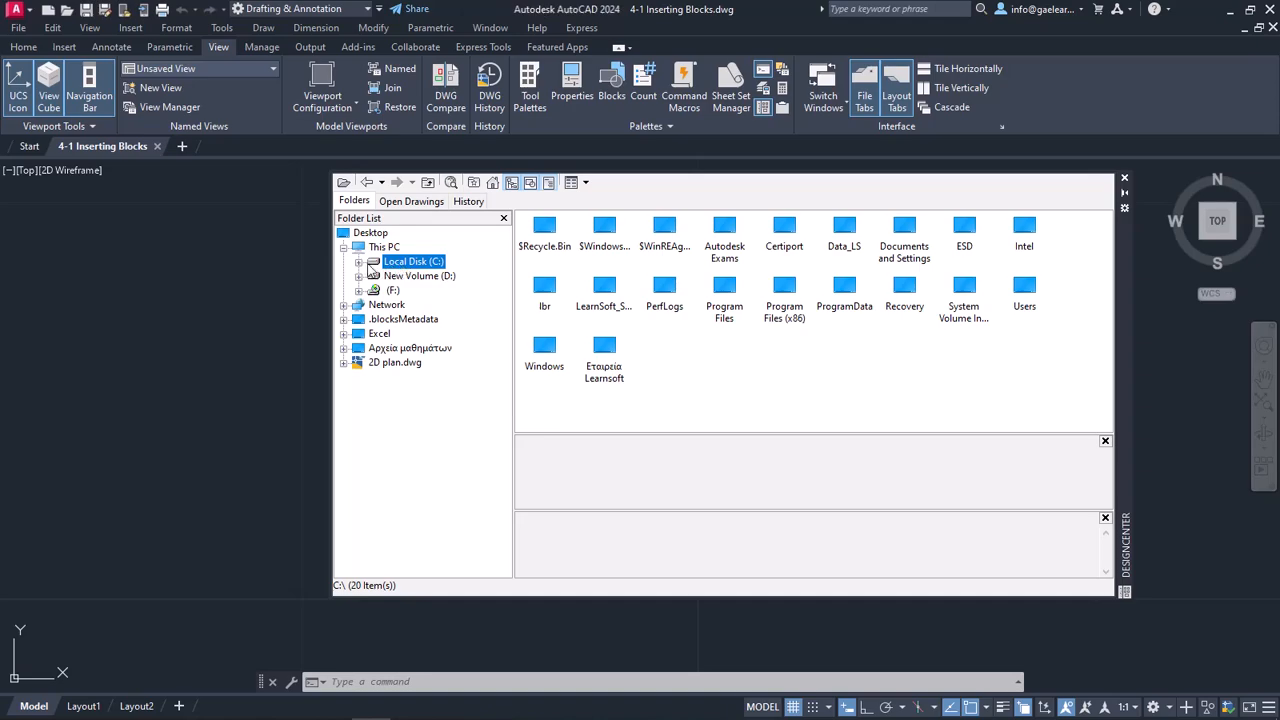
pyautogui.click(361, 262)
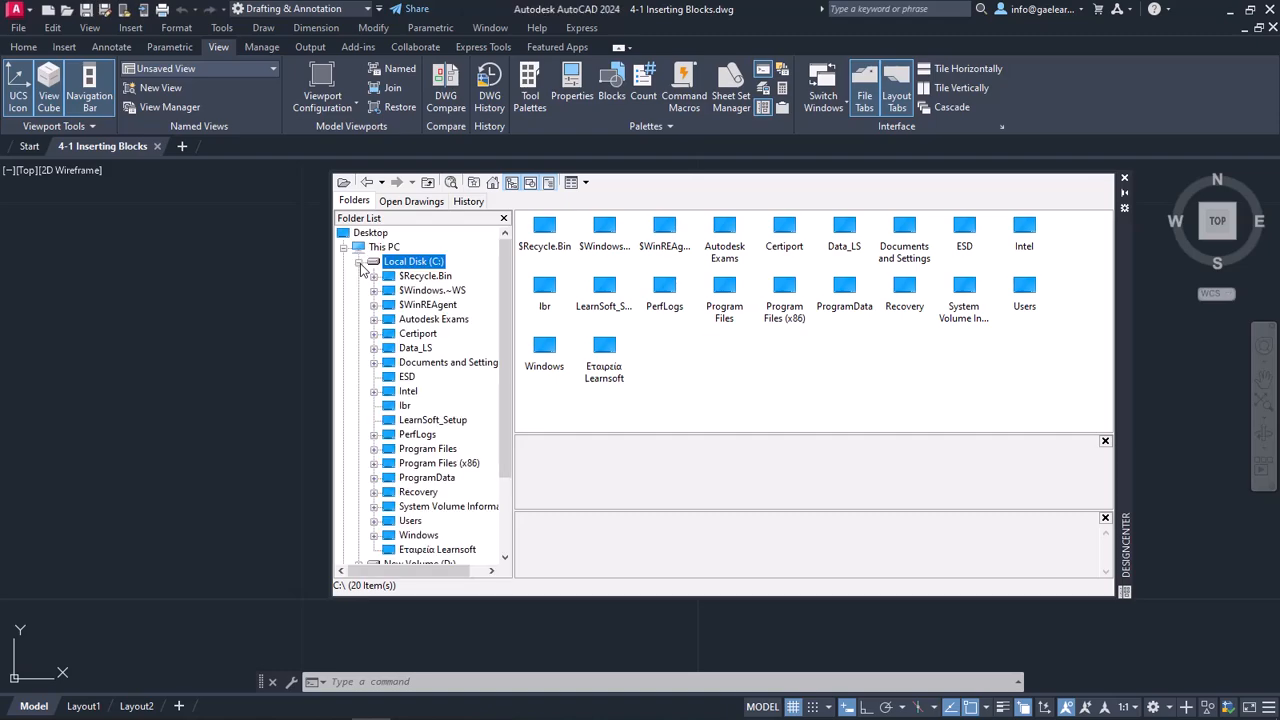
pyautogui.click(417, 452)
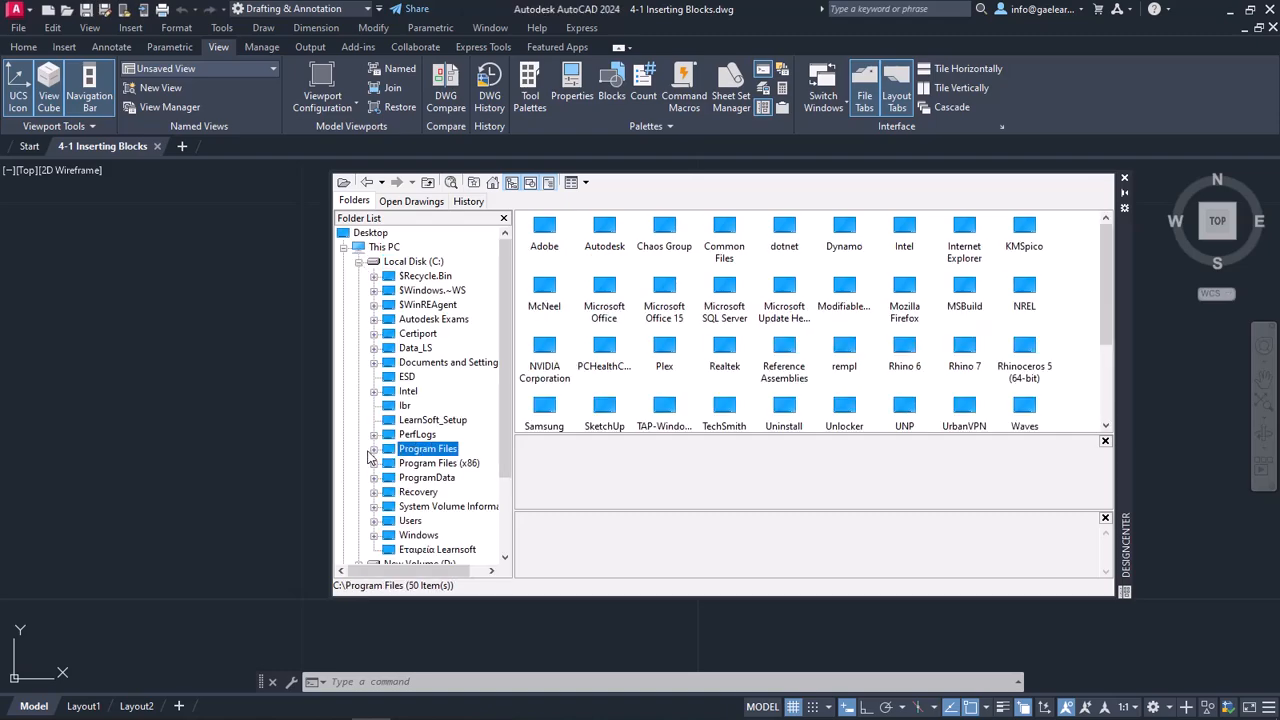
pyautogui.click(374, 450)
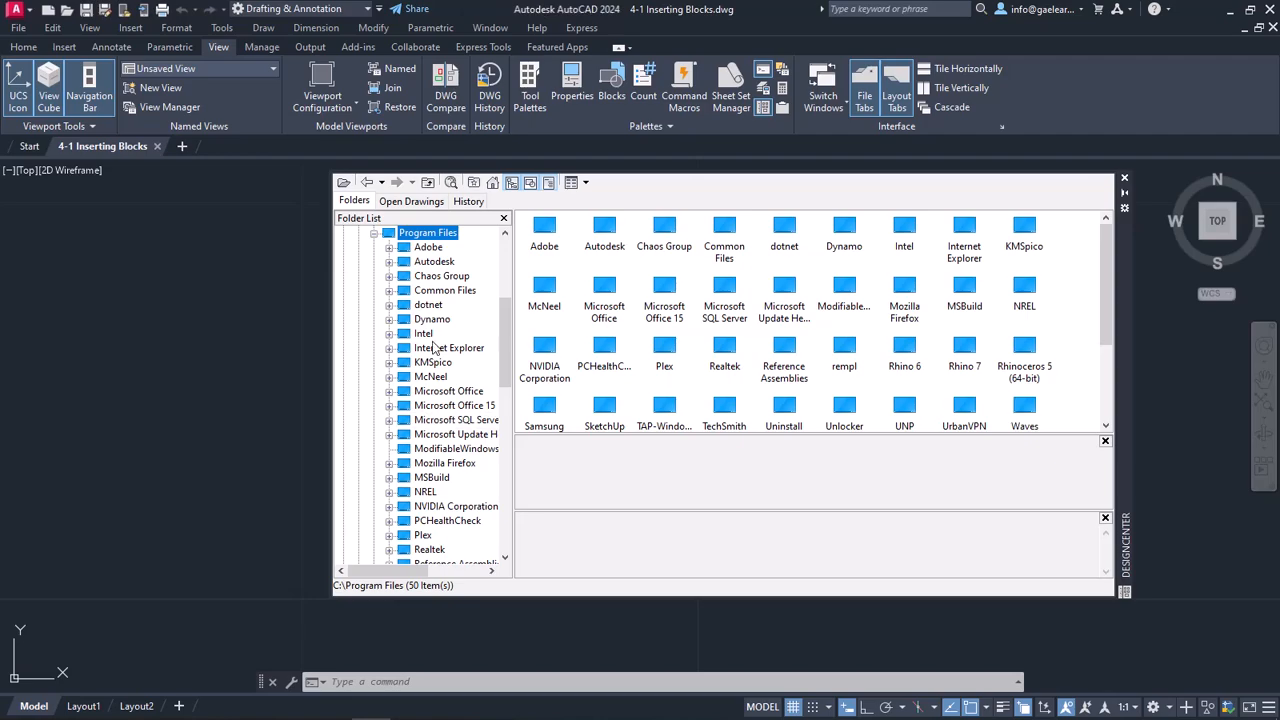
pyautogui.doubleClick(434, 261)
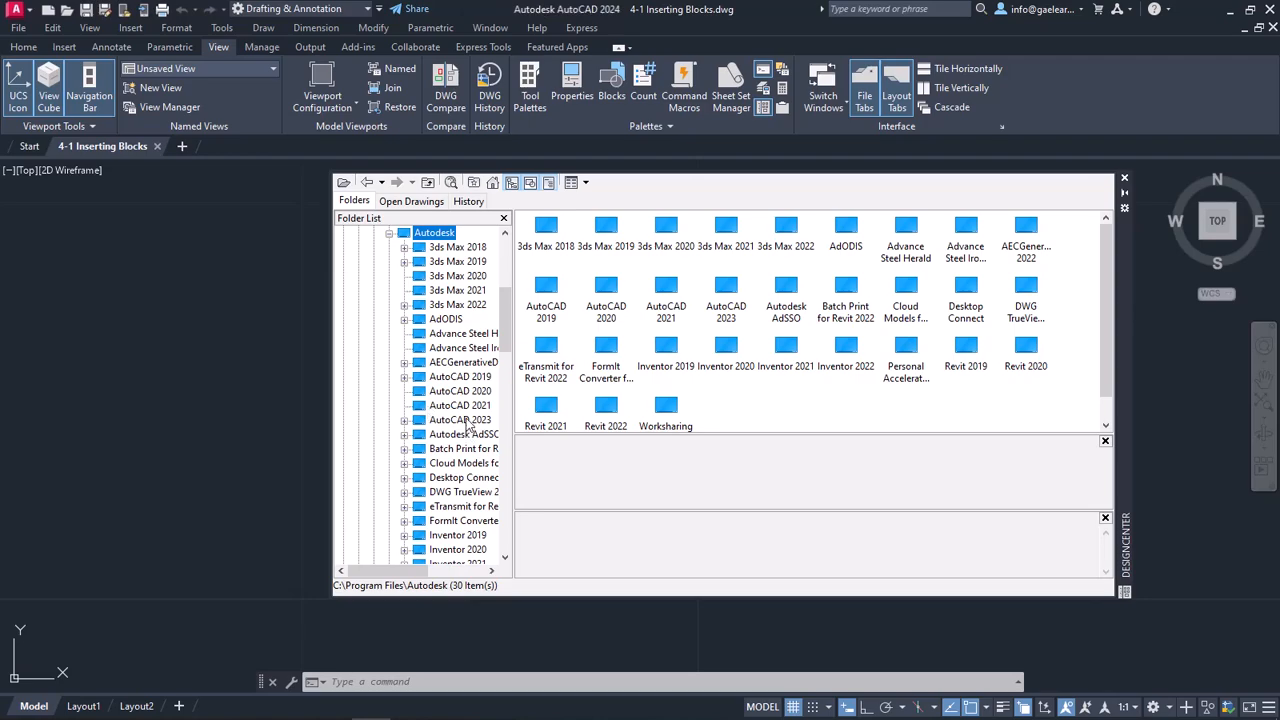
# Continue through AutoCAD 2023 > Sample > en-us to the DesignCenter sample drawings folder.
pyautogui.click(474, 422)
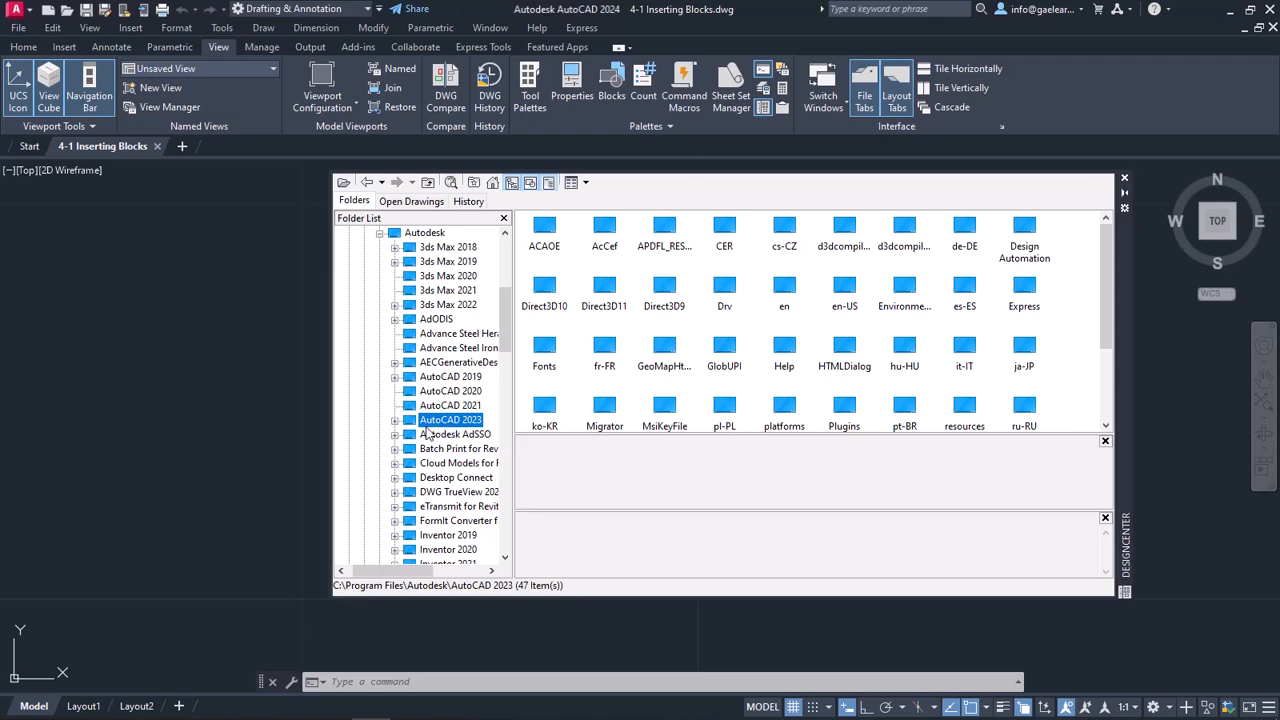
pyautogui.click(396, 420)
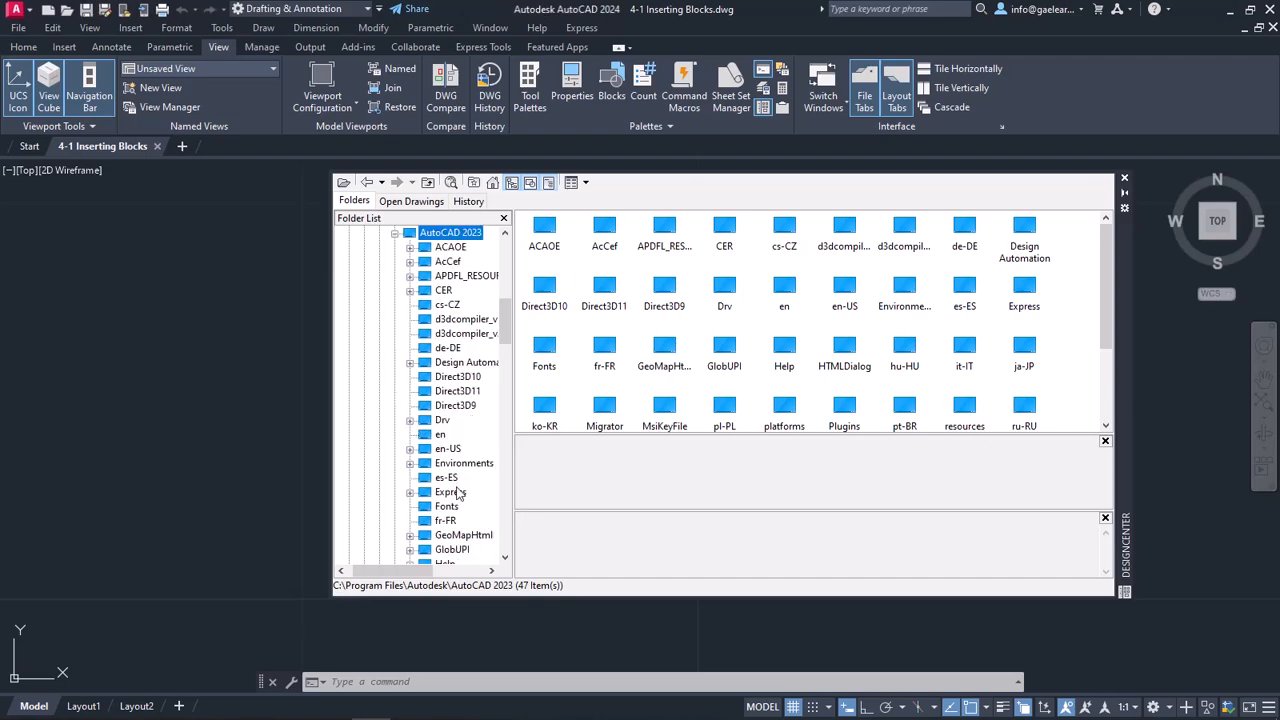
pyautogui.scroll(-3, 465, 470)
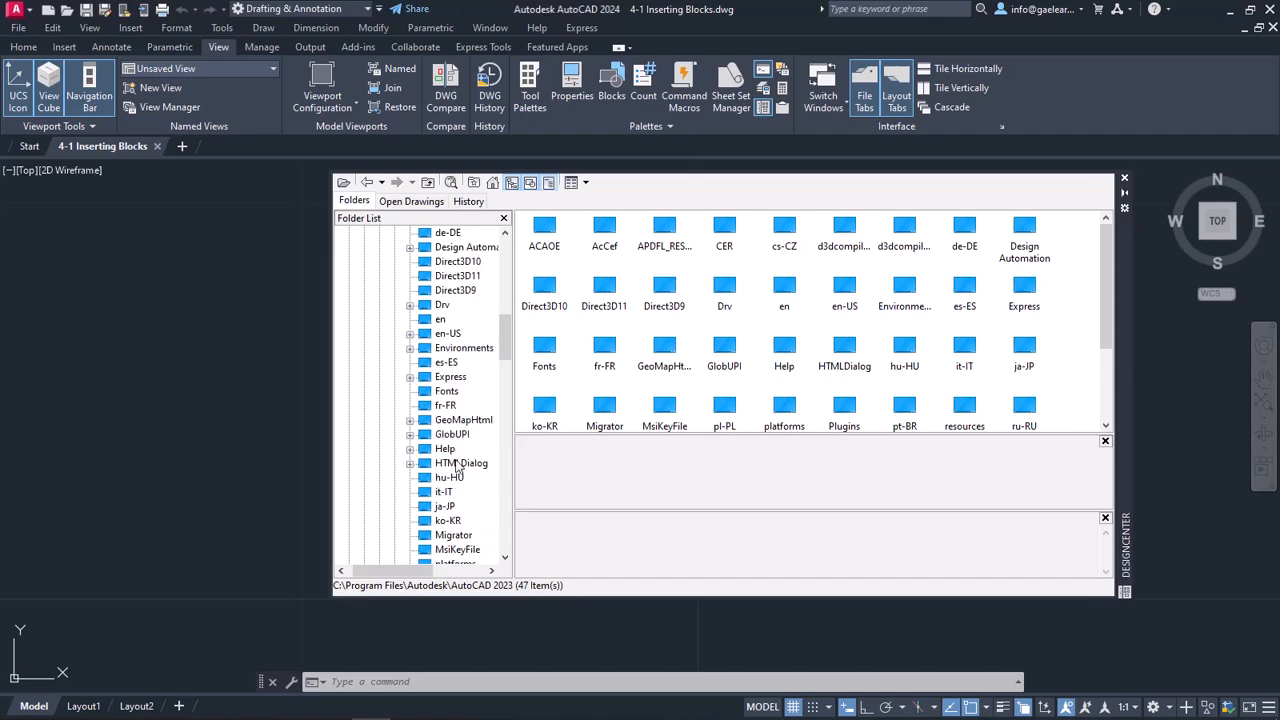
pyautogui.scroll(-3, 460, 470)
pyautogui.click(450, 535)
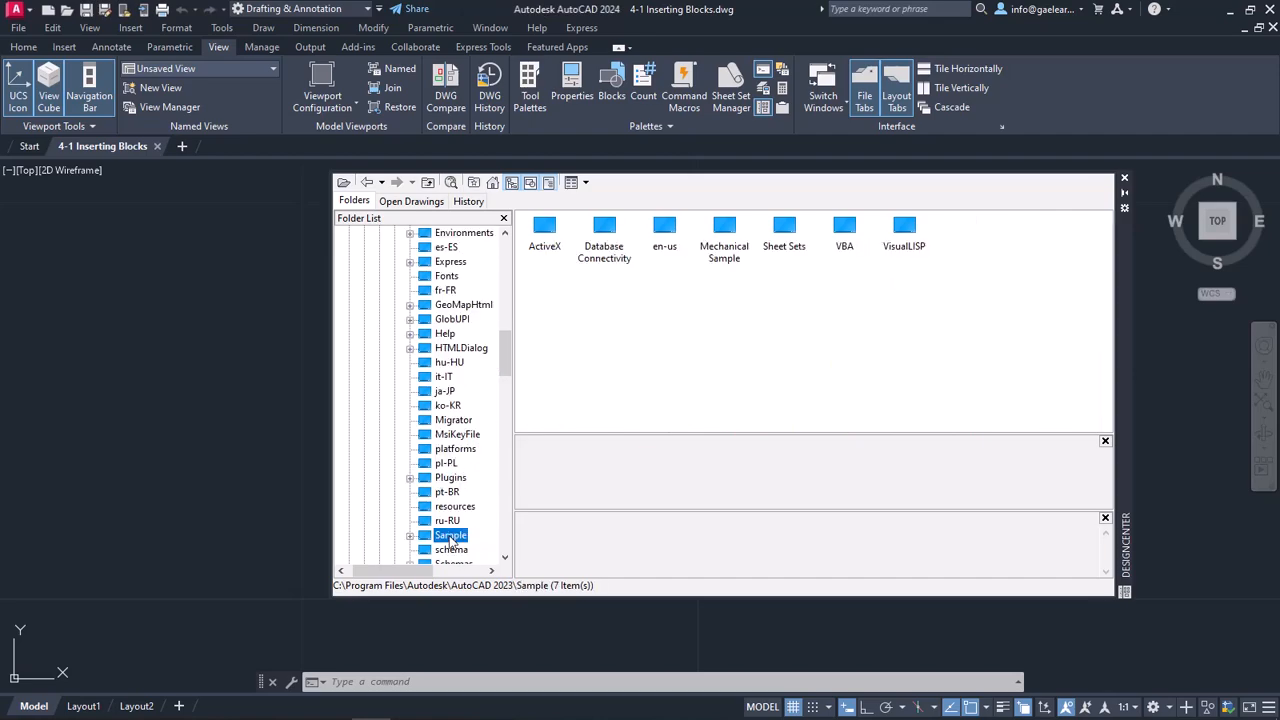
pyautogui.scroll(-3, 450, 535)
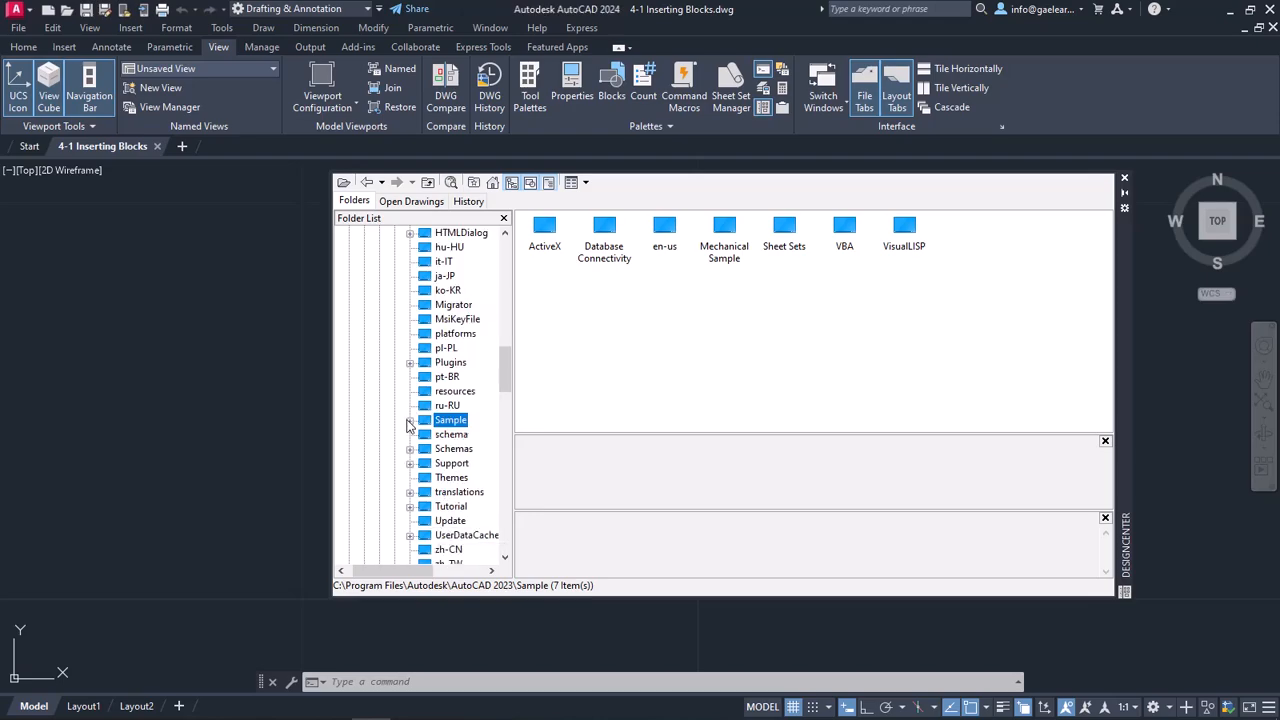
pyautogui.click(410, 420)
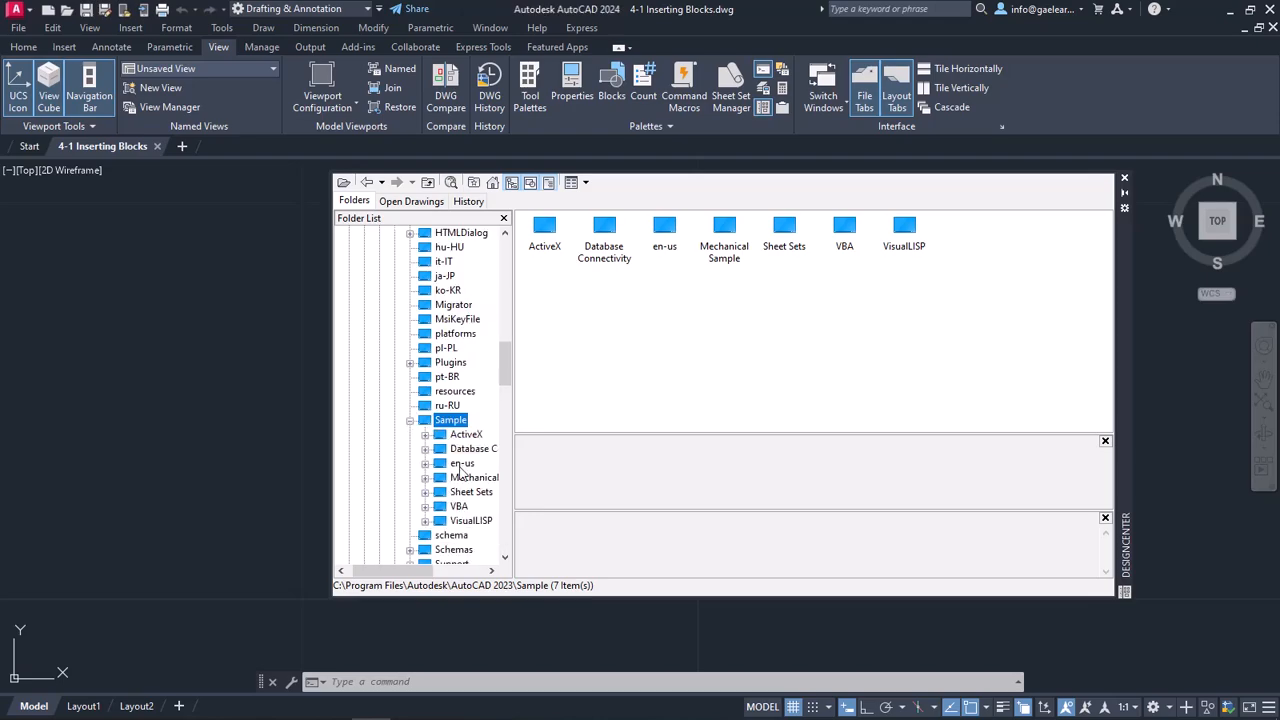
pyautogui.click(462, 463)
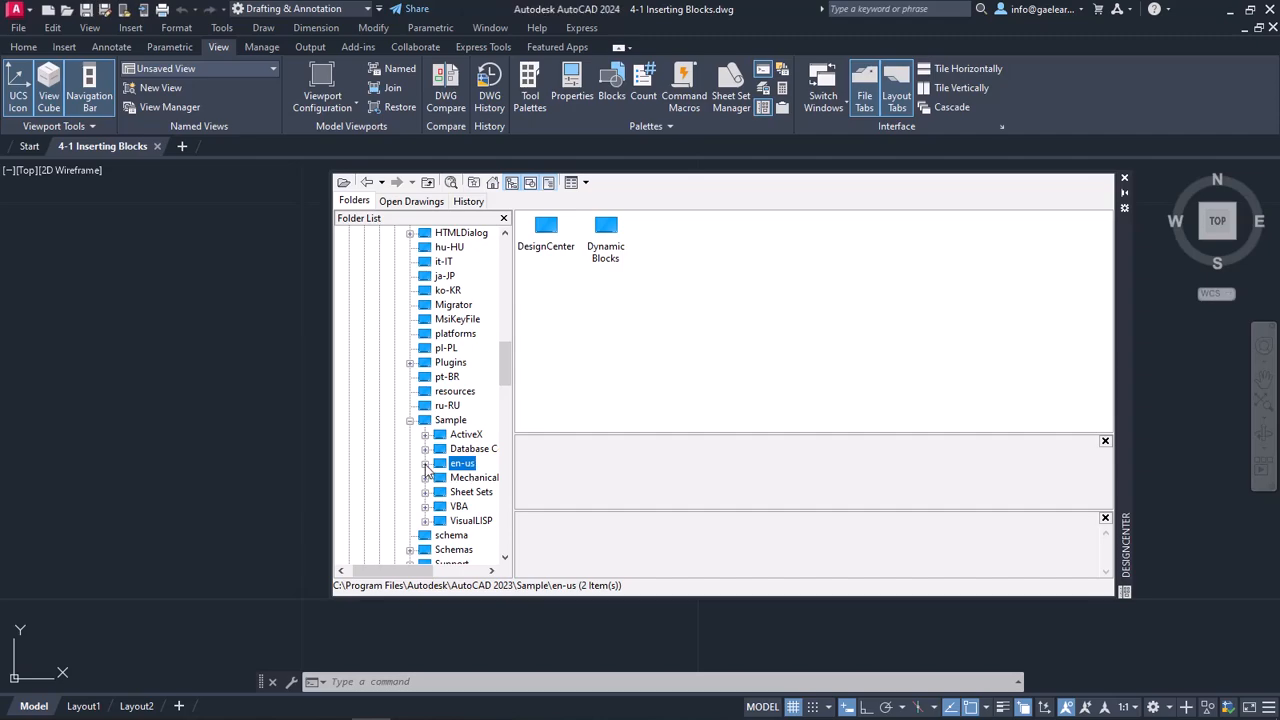
pyautogui.click(425, 463)
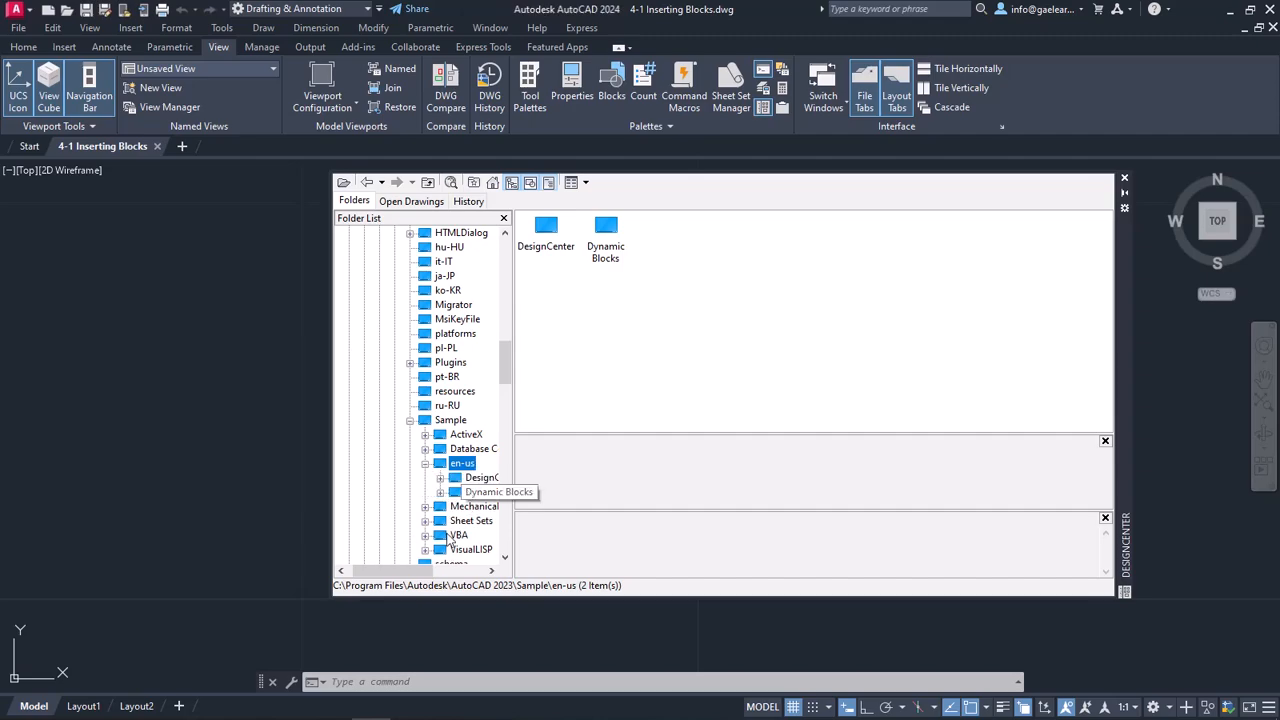
pyautogui.moveTo(380, 571); pyautogui.dragTo(420, 570)
pyautogui.click(447, 477)
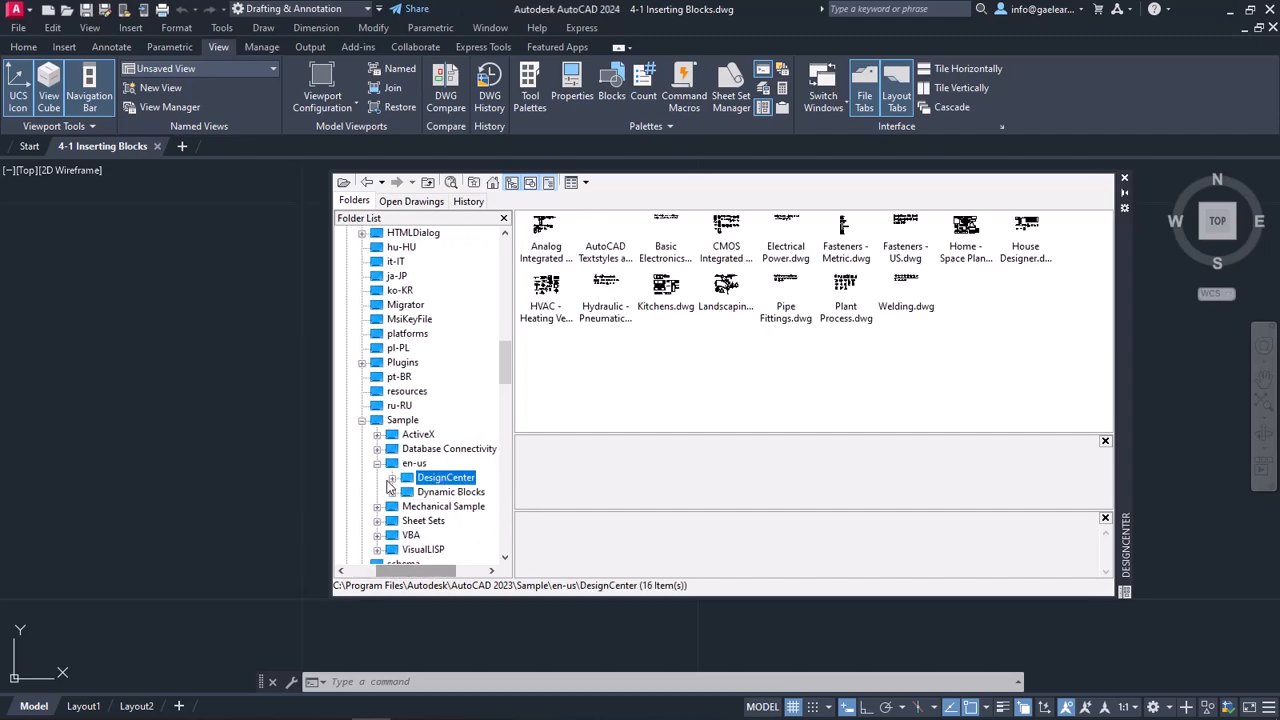
# List the 20 blocks inside Home - Space Planner.dwg.
pyautogui.click(394, 485)
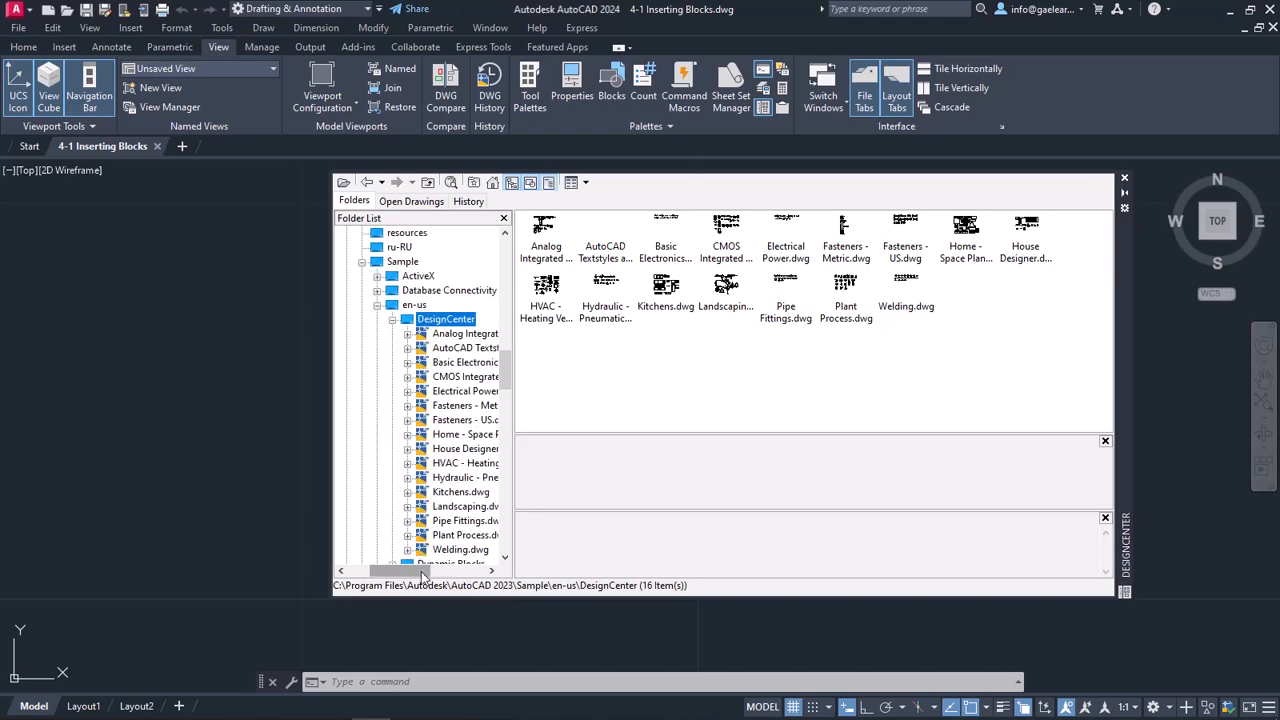
pyautogui.moveTo(420, 571); pyautogui.dragTo(446, 571)
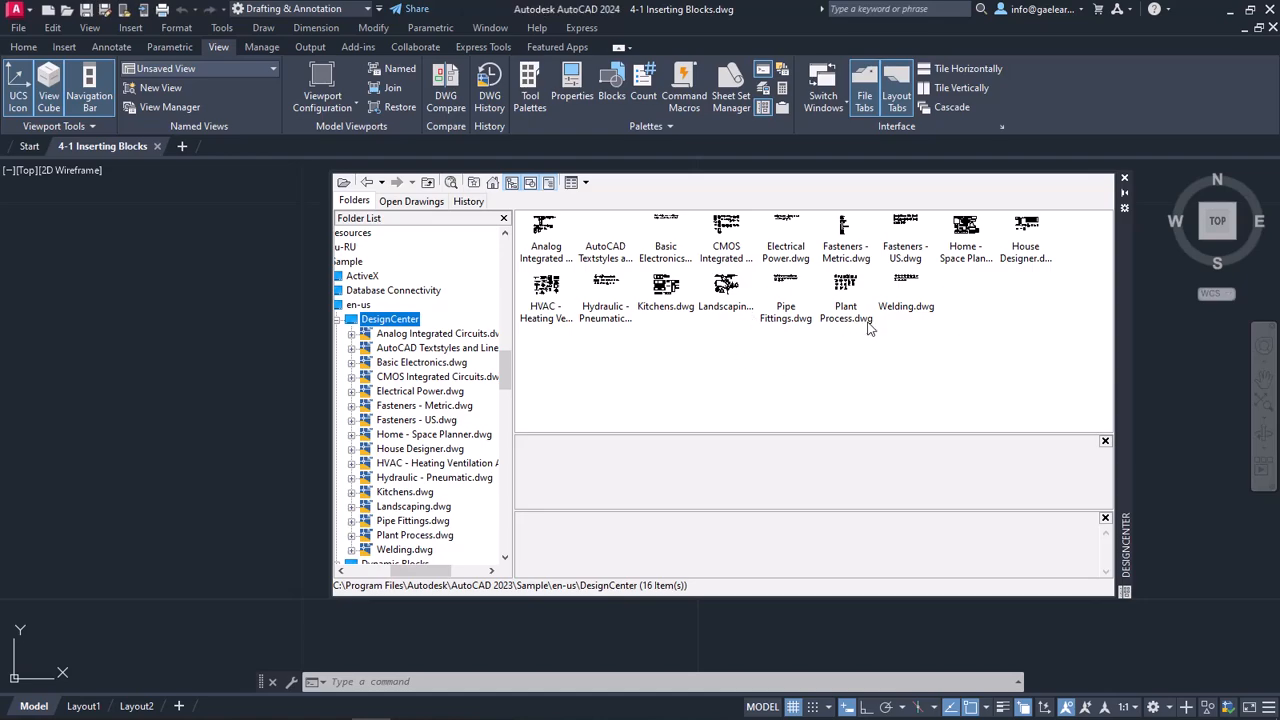
pyautogui.doubleClick(965, 238)
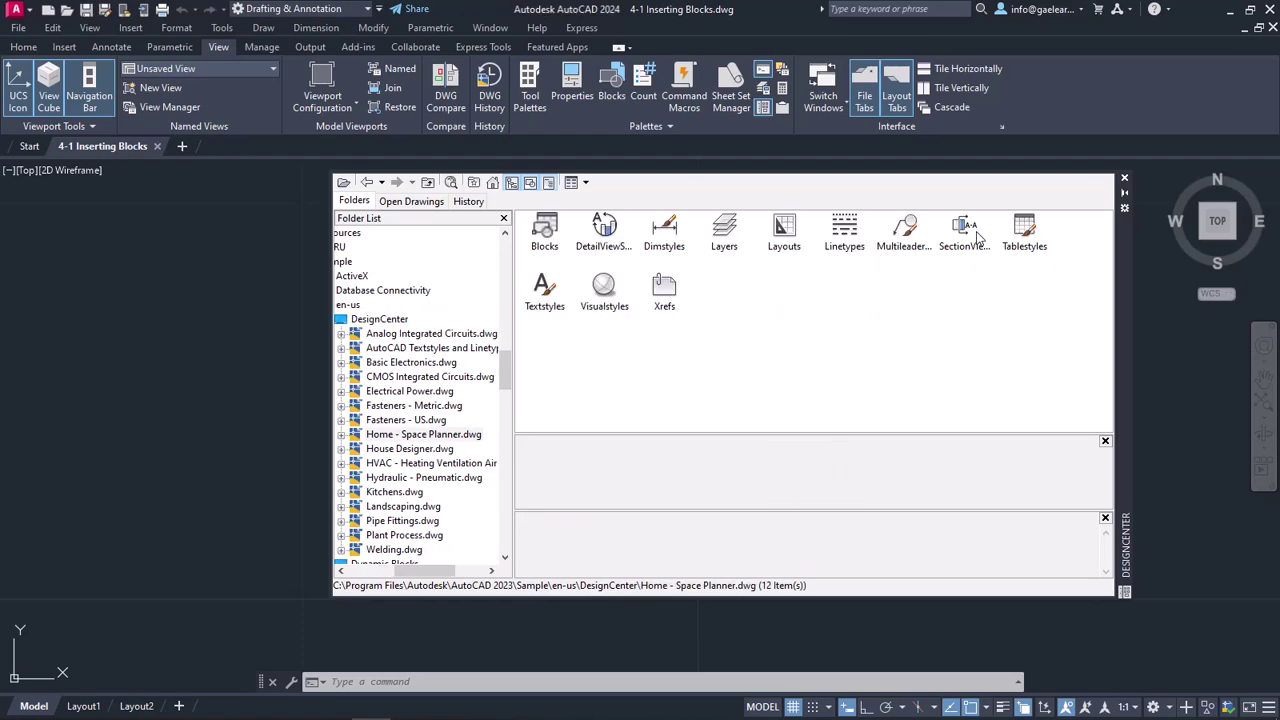
pyautogui.doubleClick(553, 232)
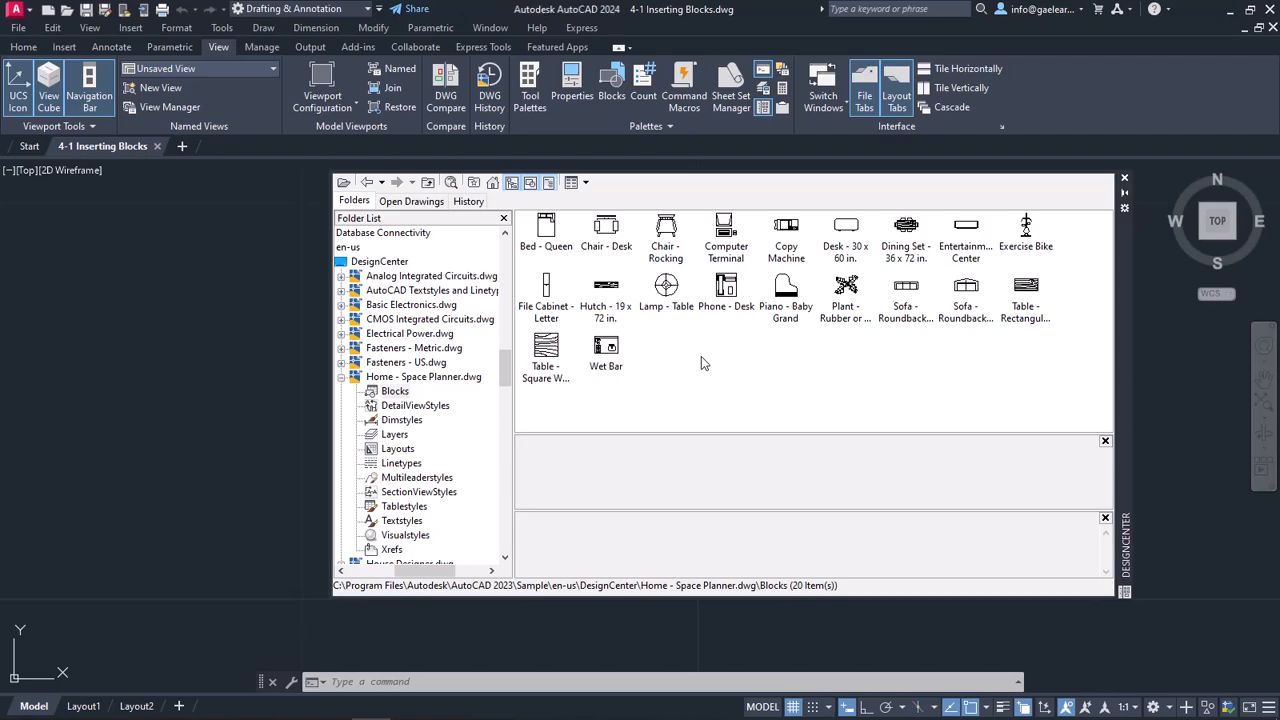
# Drag the Bed - Queen block into the drawing left of the floor plan and move the palette aside.
pyautogui.click(546, 232)
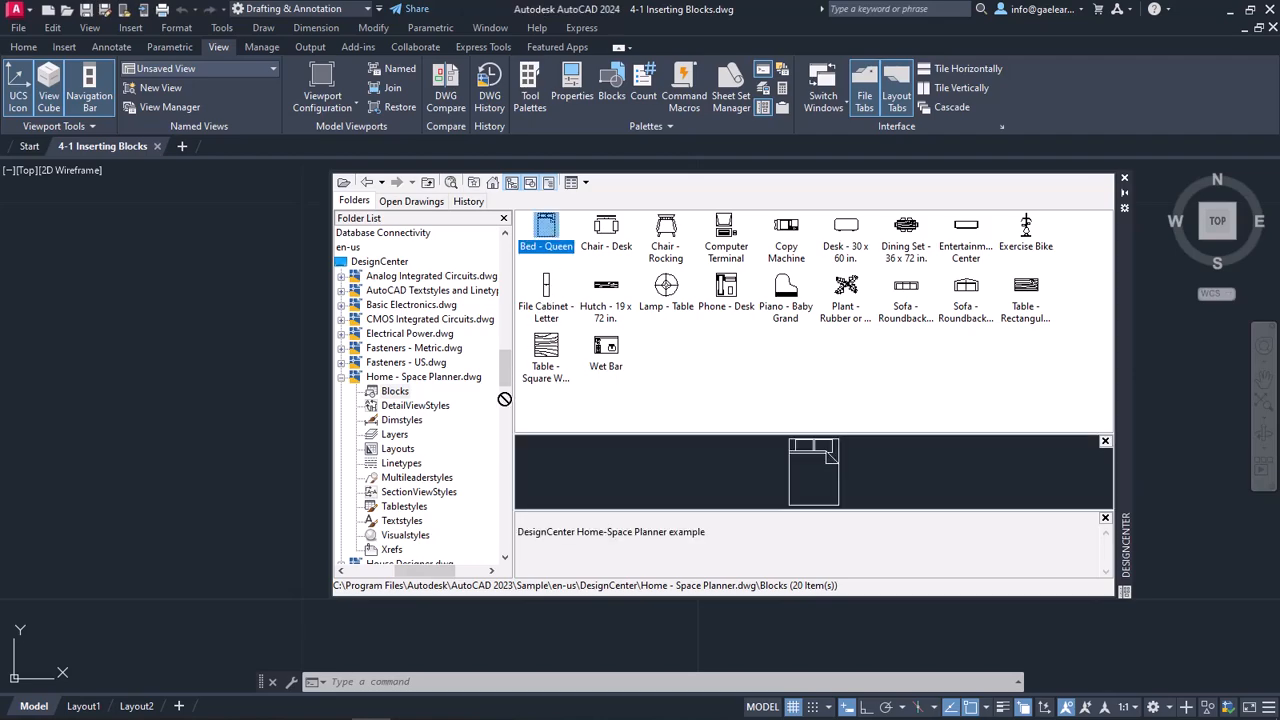
pyautogui.moveTo(546, 232); pyautogui.dragTo(226, 470)
pyautogui.click(226, 470)
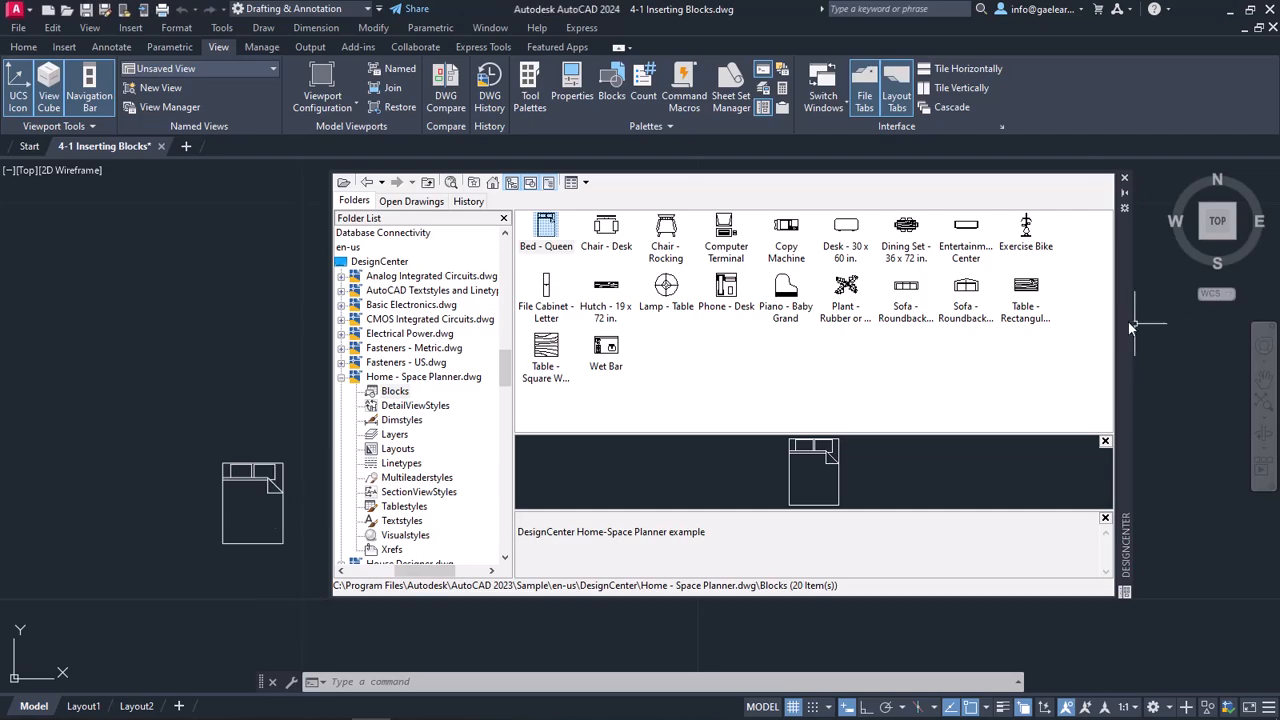
pyautogui.moveTo(1126, 310)
pyautogui.mouseDown()
pyautogui.moveTo(1096, 430)
pyautogui.moveTo(1096, 166)
pyautogui.mouseUp()
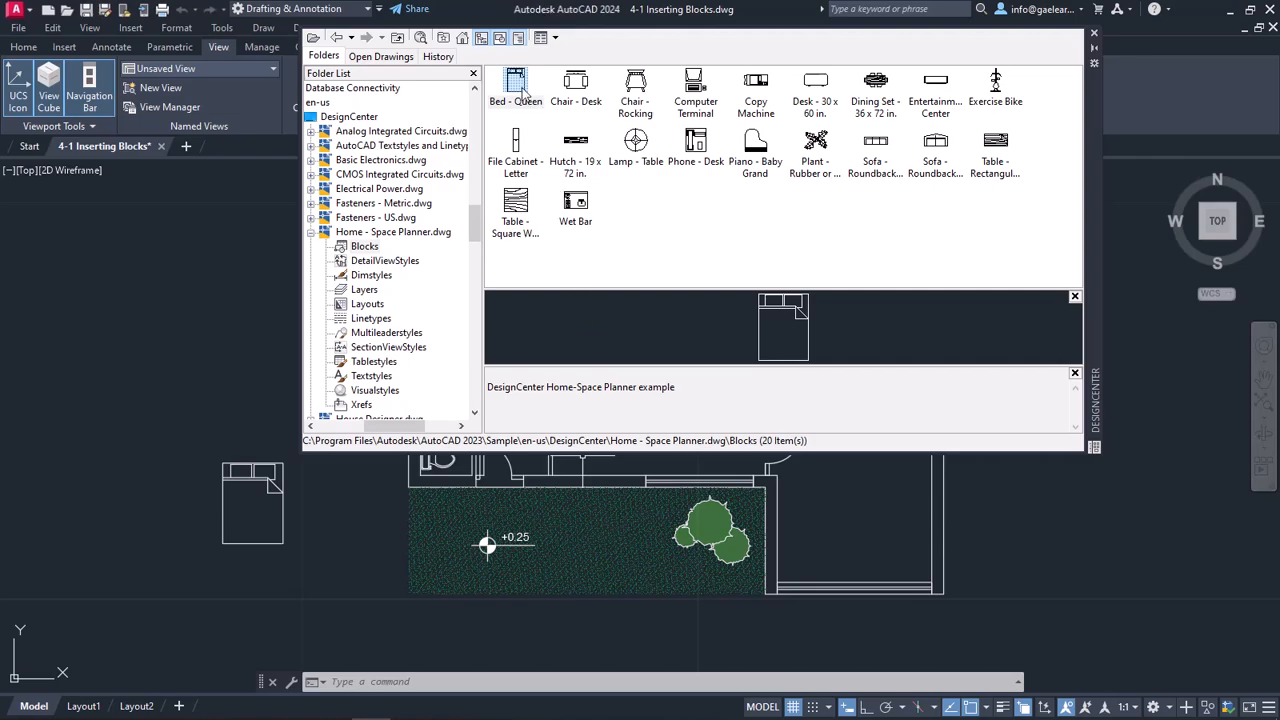
# Start a new Bed - Queen insertion with Uniform Scale off and X scale 2.
pyautogui.doubleClick(522, 90)
pyautogui.moveTo(912, 254); pyautogui.dragTo(632, 223)
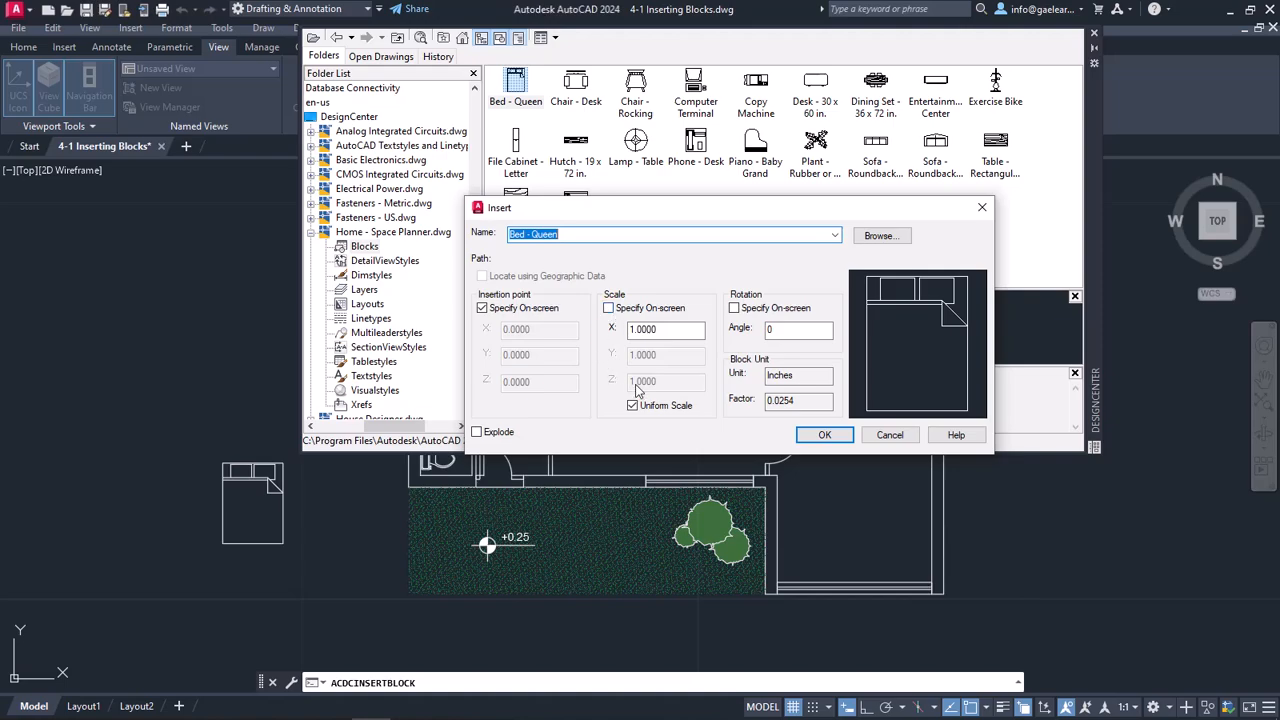
pyautogui.click(632, 406)
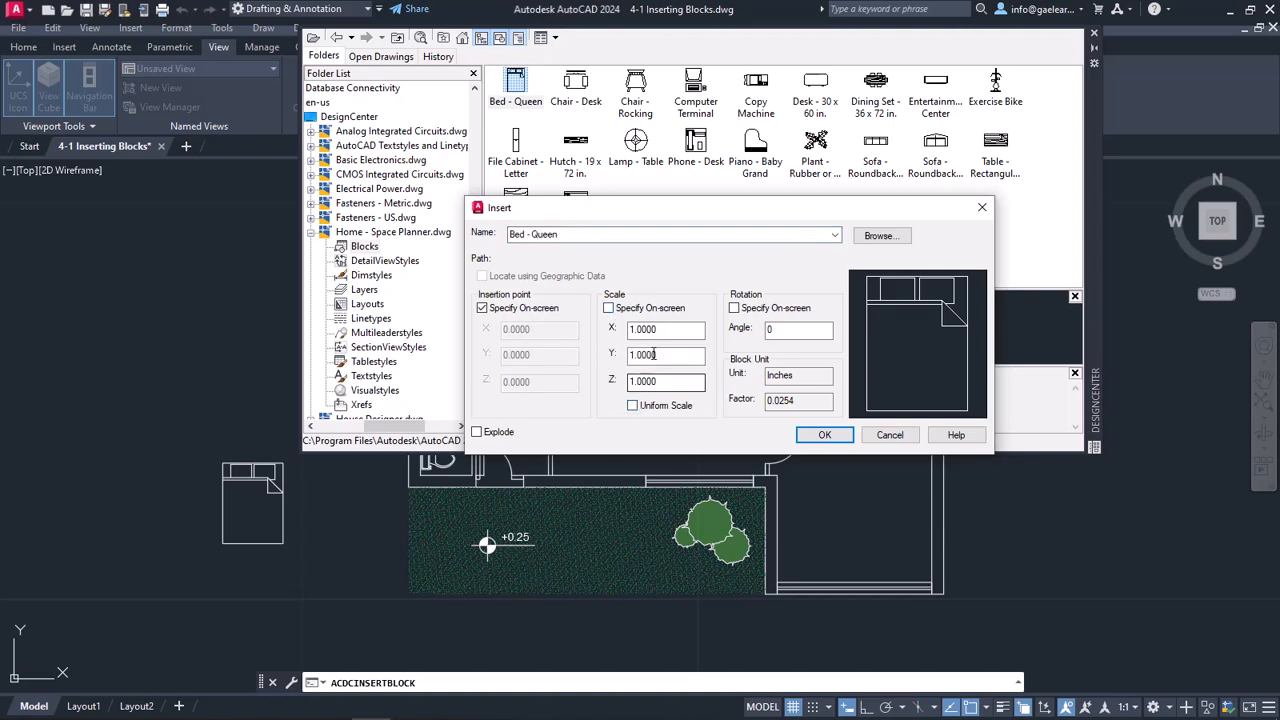
pyautogui.moveTo(660, 330)
pyautogui.mouseDown()
pyautogui.moveTo(638, 332)
pyautogui.moveTo(624, 358)
pyautogui.mouseUp()
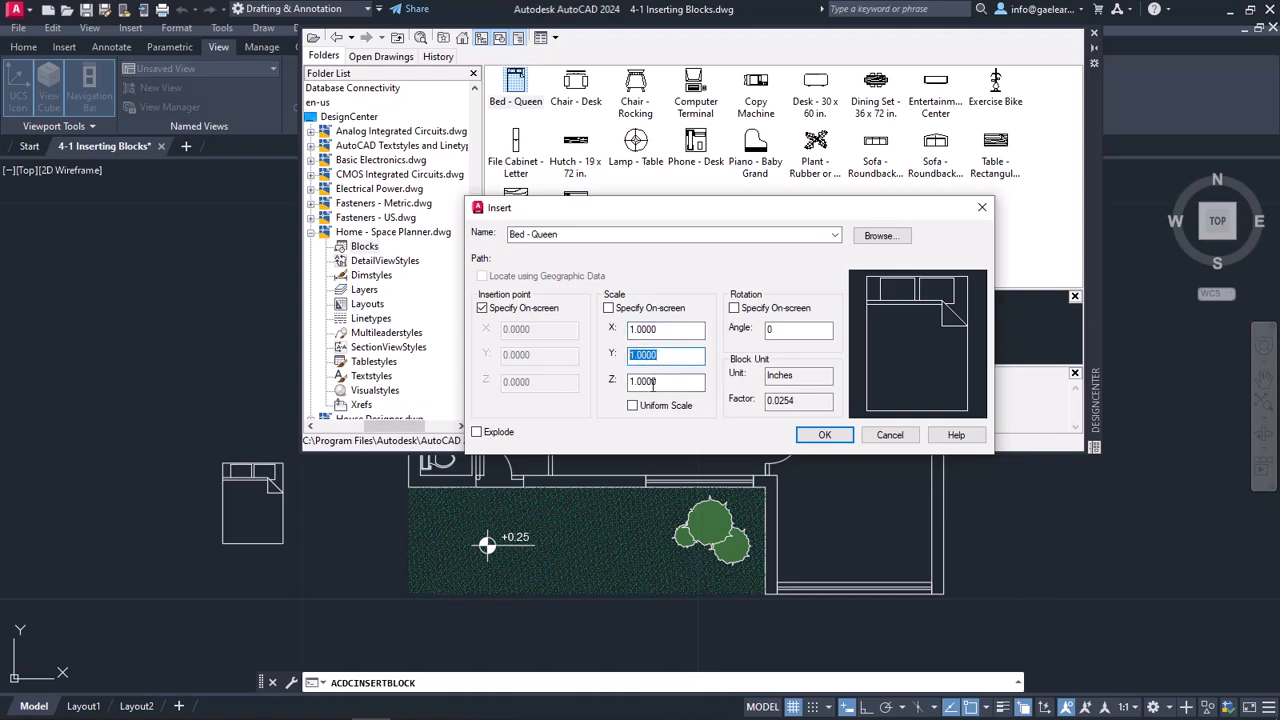
pyautogui.moveTo(700, 382); pyautogui.dragTo(628, 384)
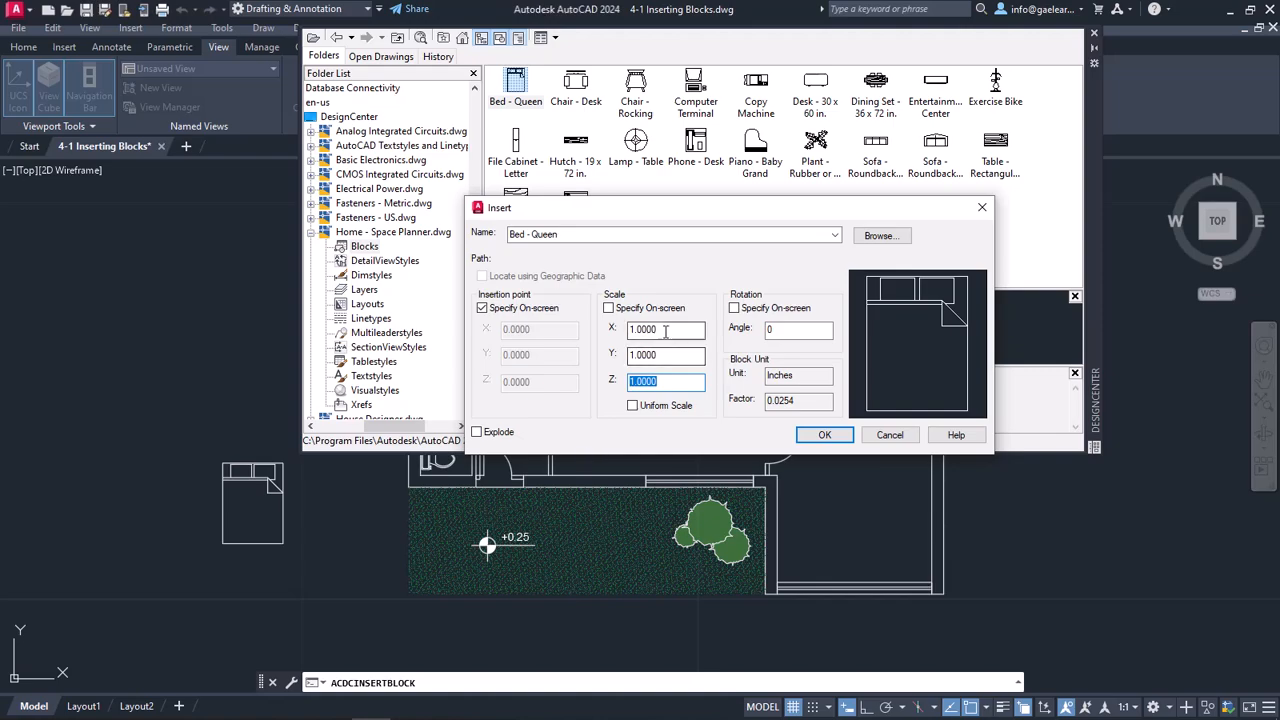
pyautogui.moveTo(665, 330); pyautogui.dragTo(616, 332)
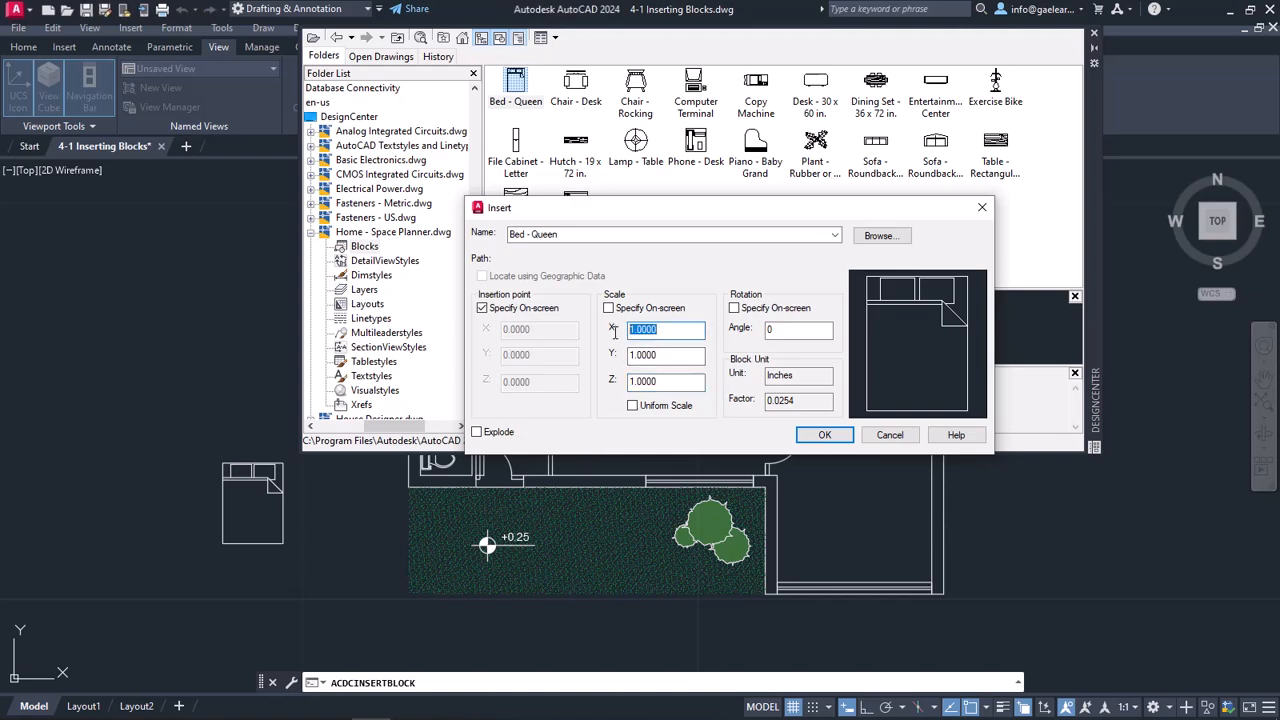
pyautogui.write('2')
pyautogui.moveTo(700, 355)
pyautogui.mouseDown()
pyautogui.moveTo(645, 355)
pyautogui.moveTo(628, 381)
pyautogui.mouseUp()
pyautogui.write('2')
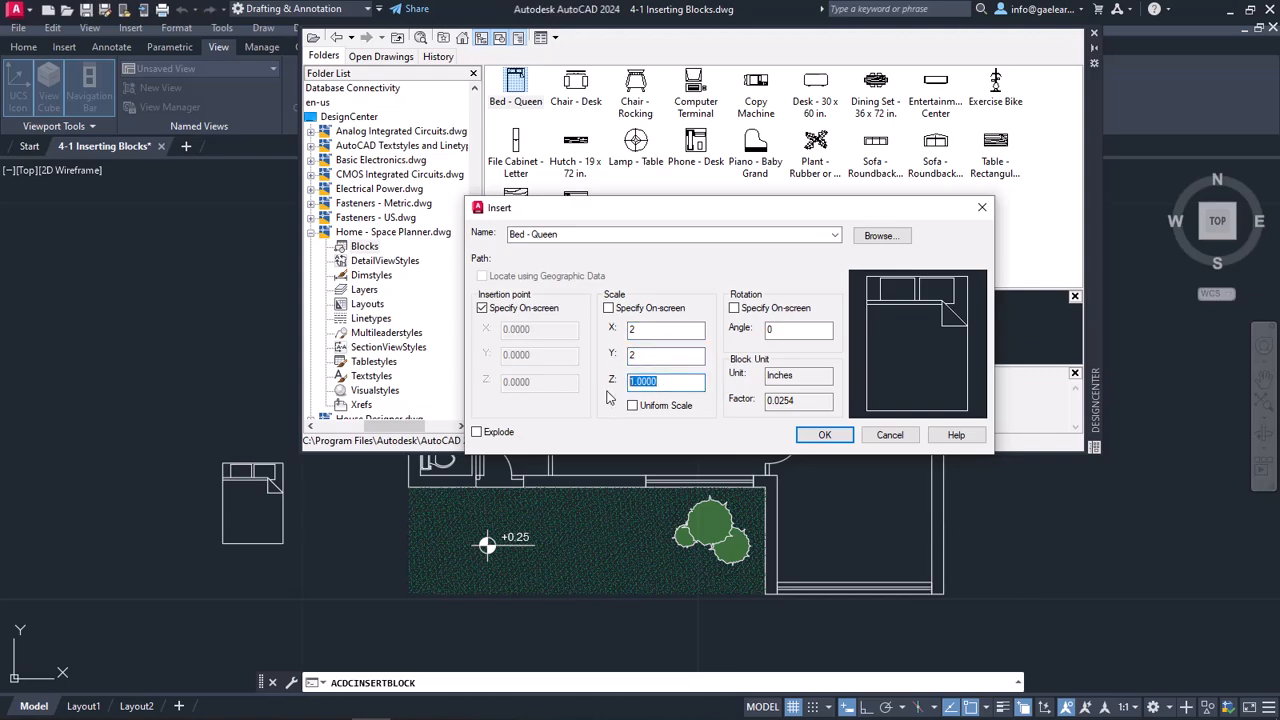
pyautogui.write('2')
# Correct the Y and Z scale values back to 1.
pyautogui.click(647, 357)
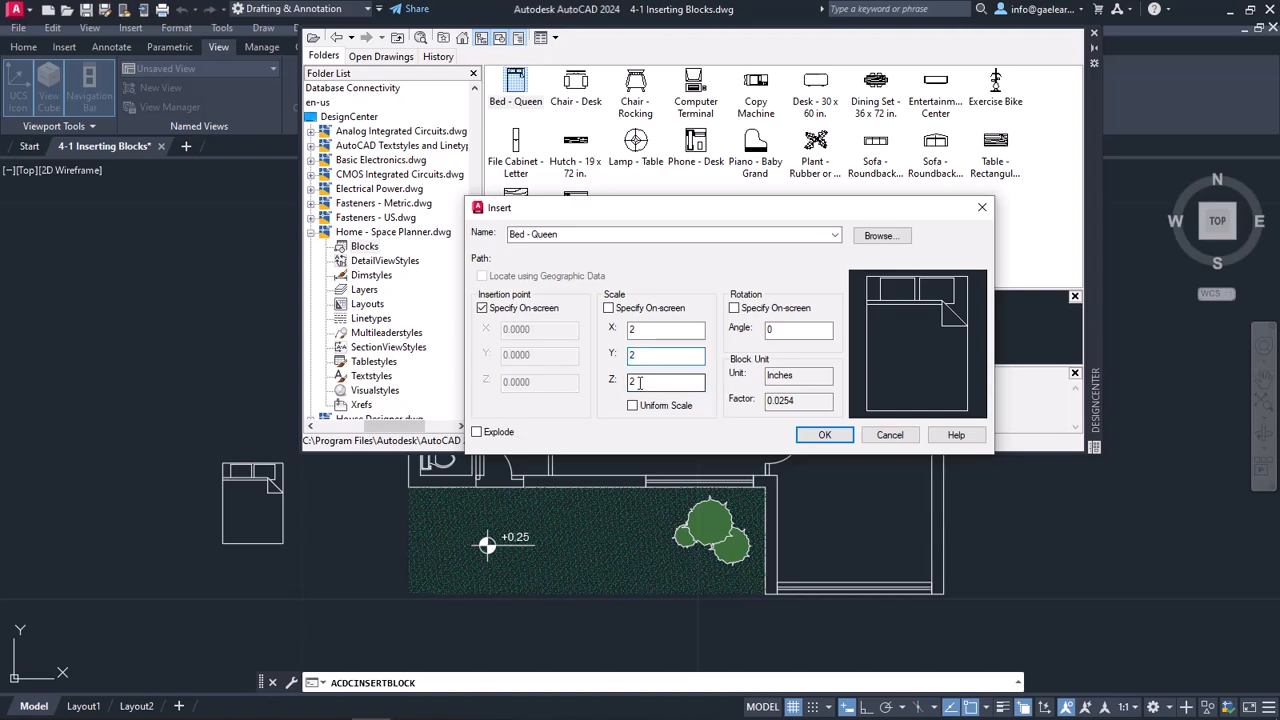
pyautogui.press('BackSpace')
pyautogui.hotkey('shift', 'Tab')
pyautogui.write('1')
pyautogui.click(665, 382)
pyautogui.write('1')
# Re-enable Uniform Scale and change the scale factor to 1.2.
pyautogui.click(633, 406)
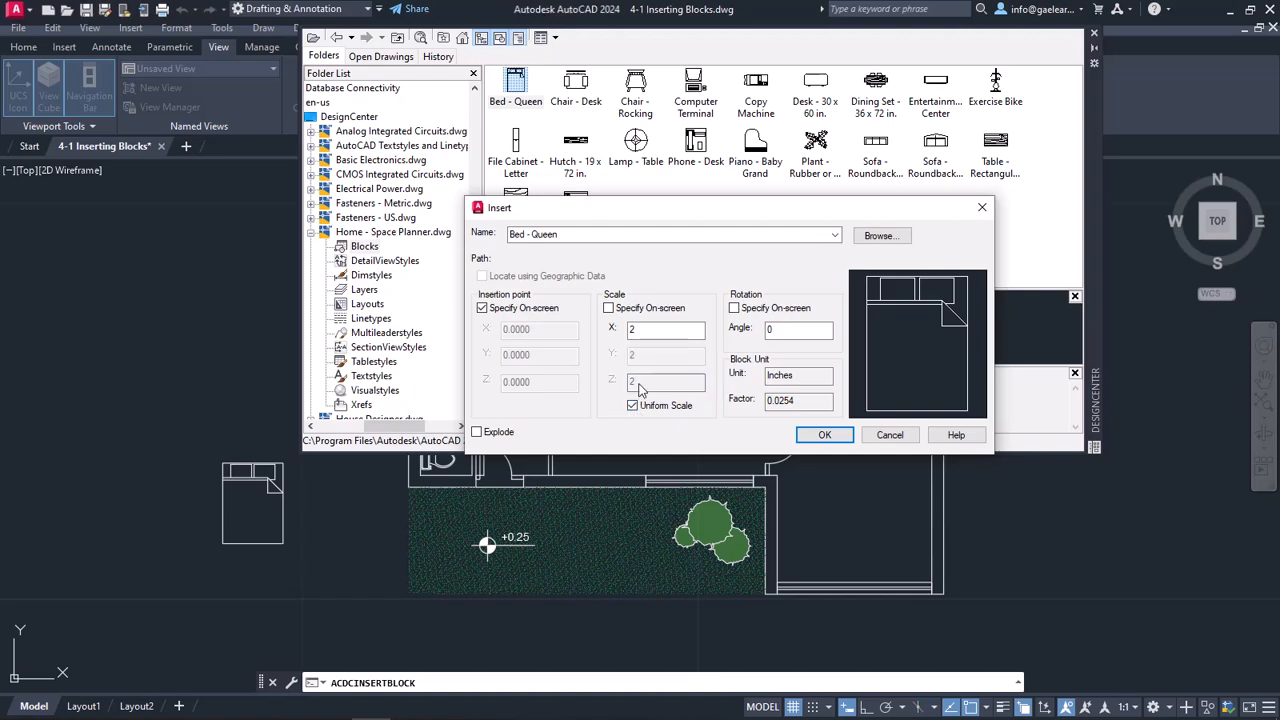
pyautogui.click(640, 332)
pyautogui.doubleClick(647, 332)
pyautogui.write('1.')
pyautogui.write('2')
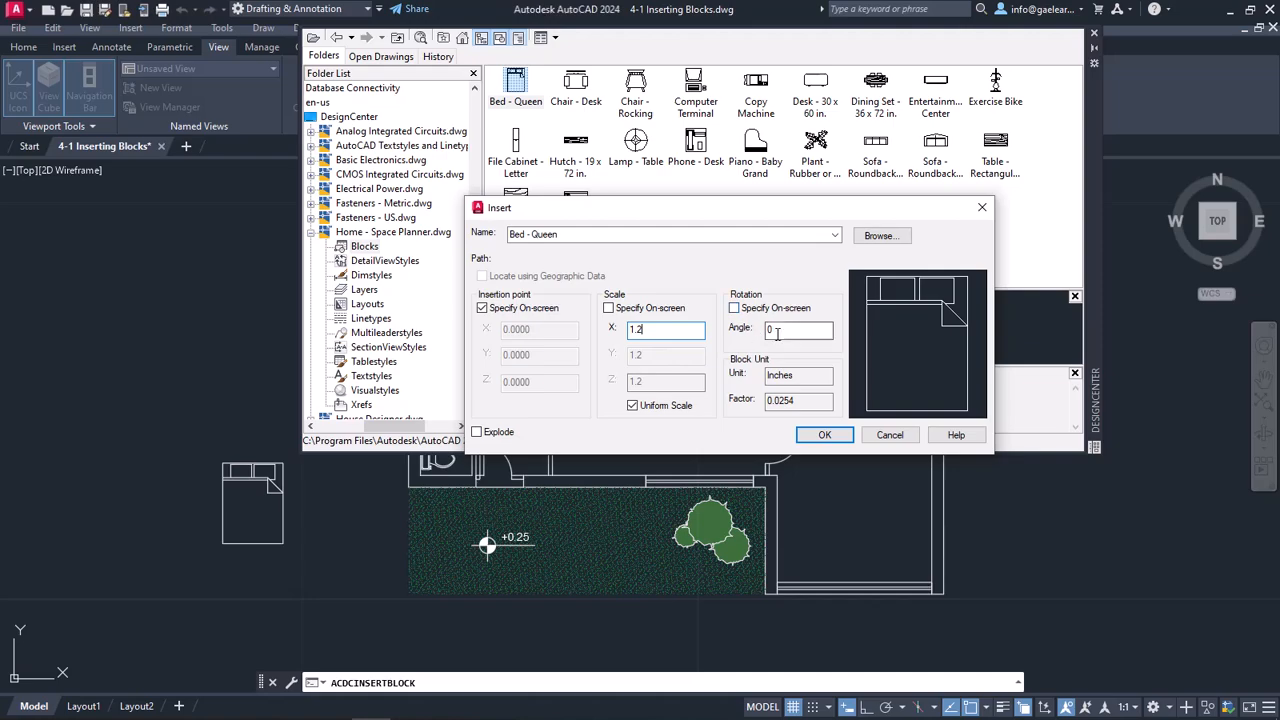
# Set the bed's rotation angle to 180 degrees.
pyautogui.doubleClick(770, 330)
pyautogui.write('18')
pyautogui.write('0')
pyautogui.click(477, 433)
# Accept the insert settings and turn on the Nearest object snap.
pyautogui.click(824, 435)
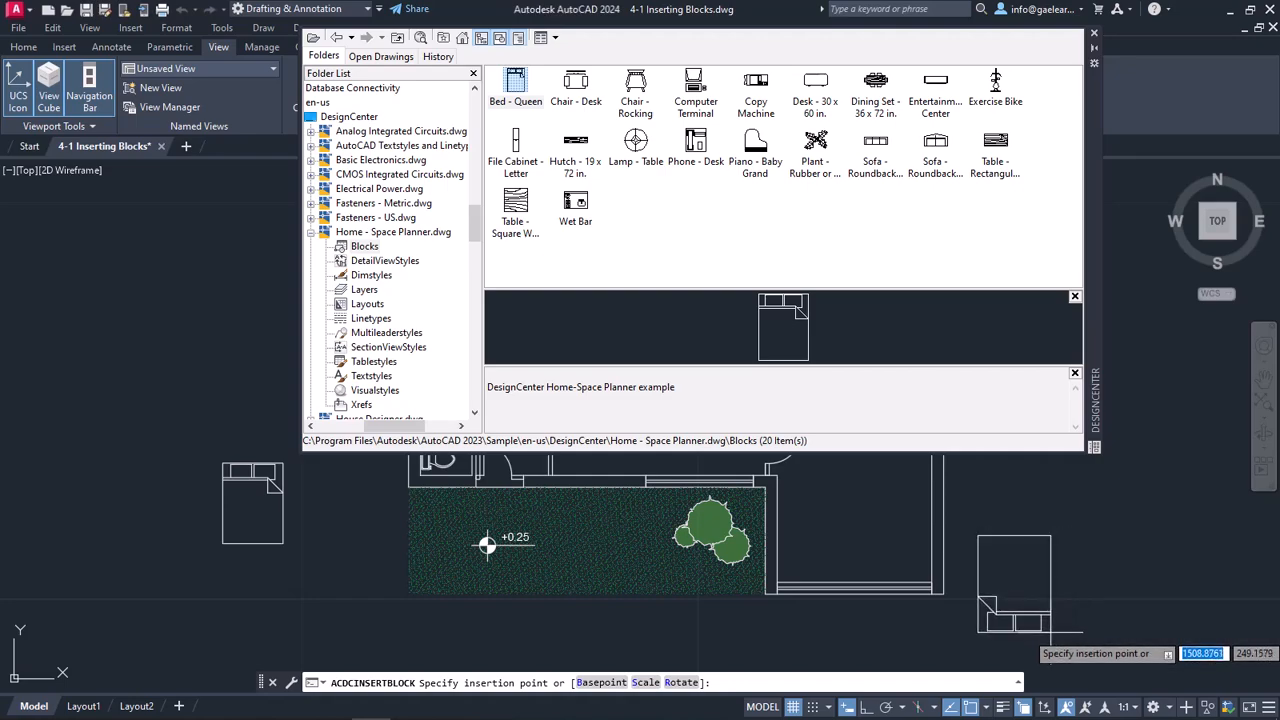
pyautogui.click(987, 708)
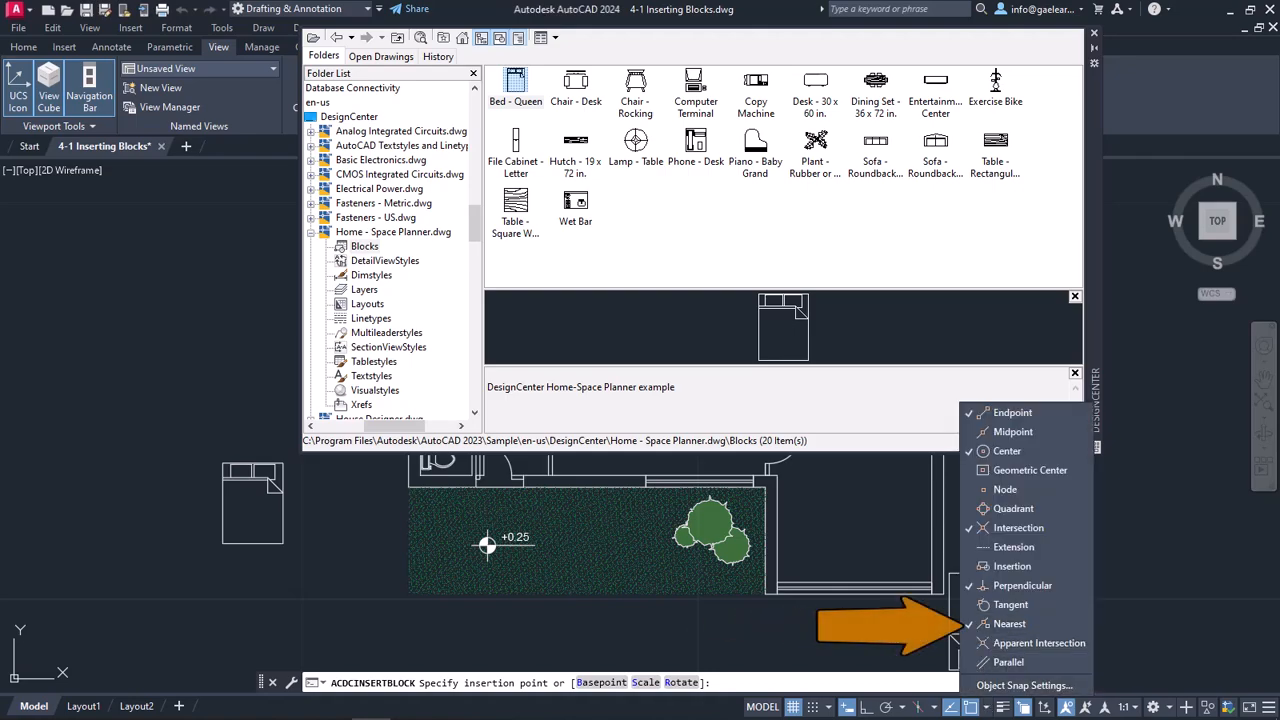
pyautogui.click(1010, 623)
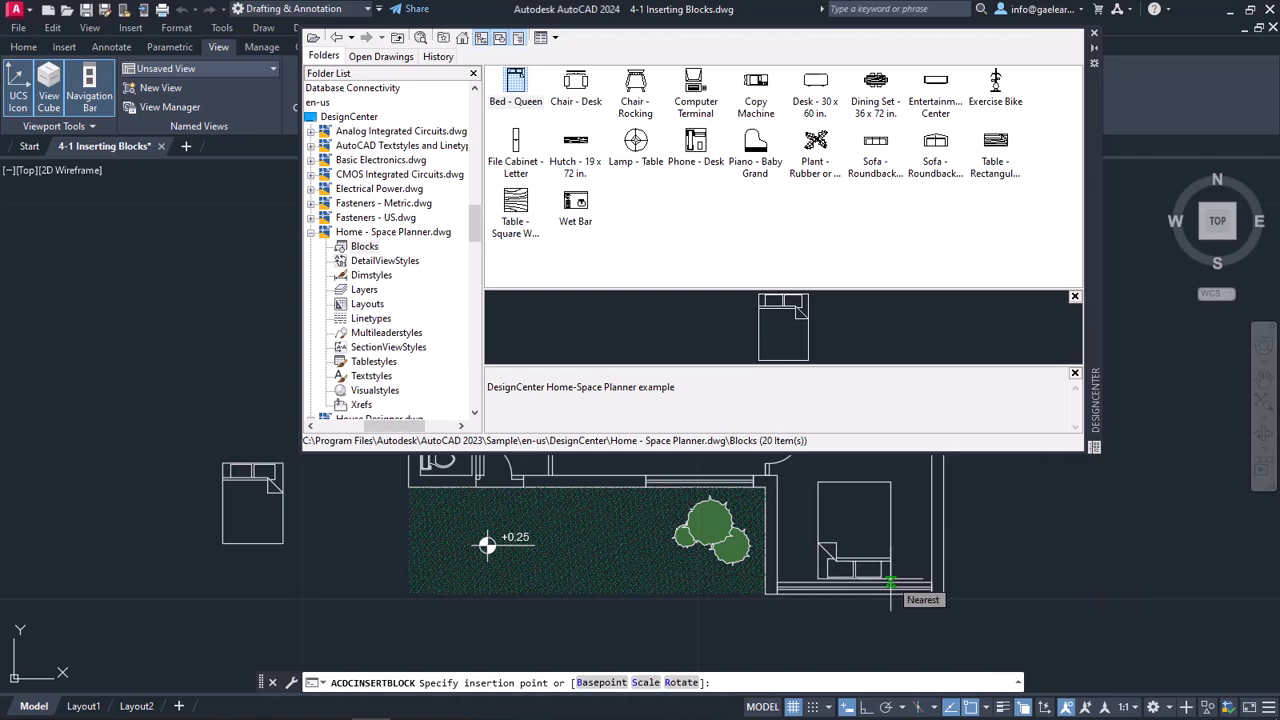
pyautogui.scroll(1, 890, 583)
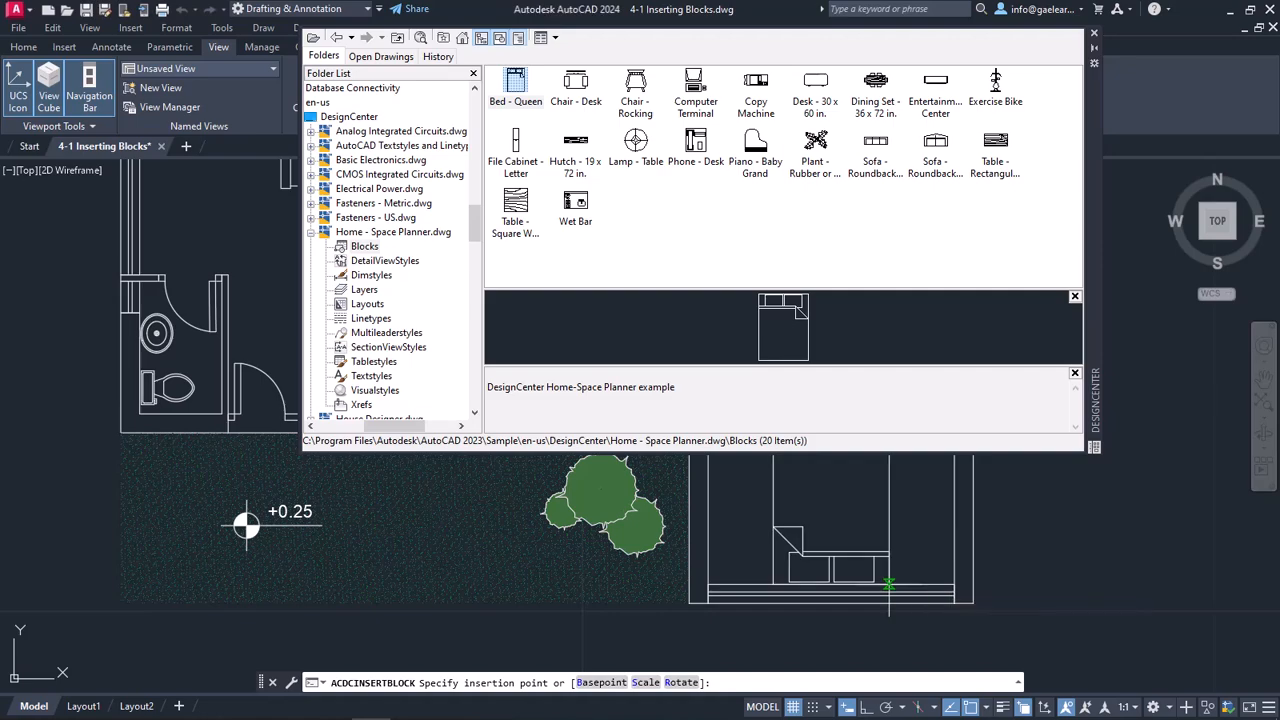
# Place the bed against the right room's bottom wall and zoom out to the whole plan.
pyautogui.click(888, 583)
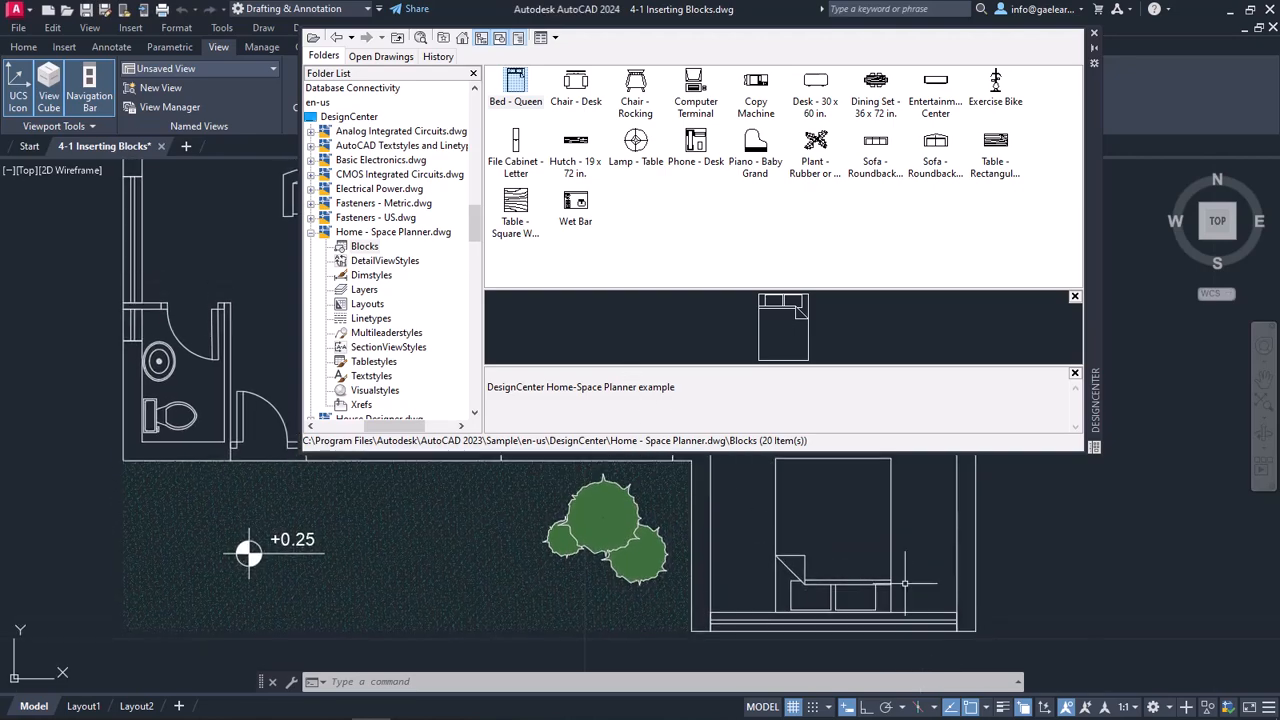
pyautogui.scroll(-3, 864, 600)
pyautogui.moveTo(895, 578); pyautogui.dragTo(856, 588, button='middle')
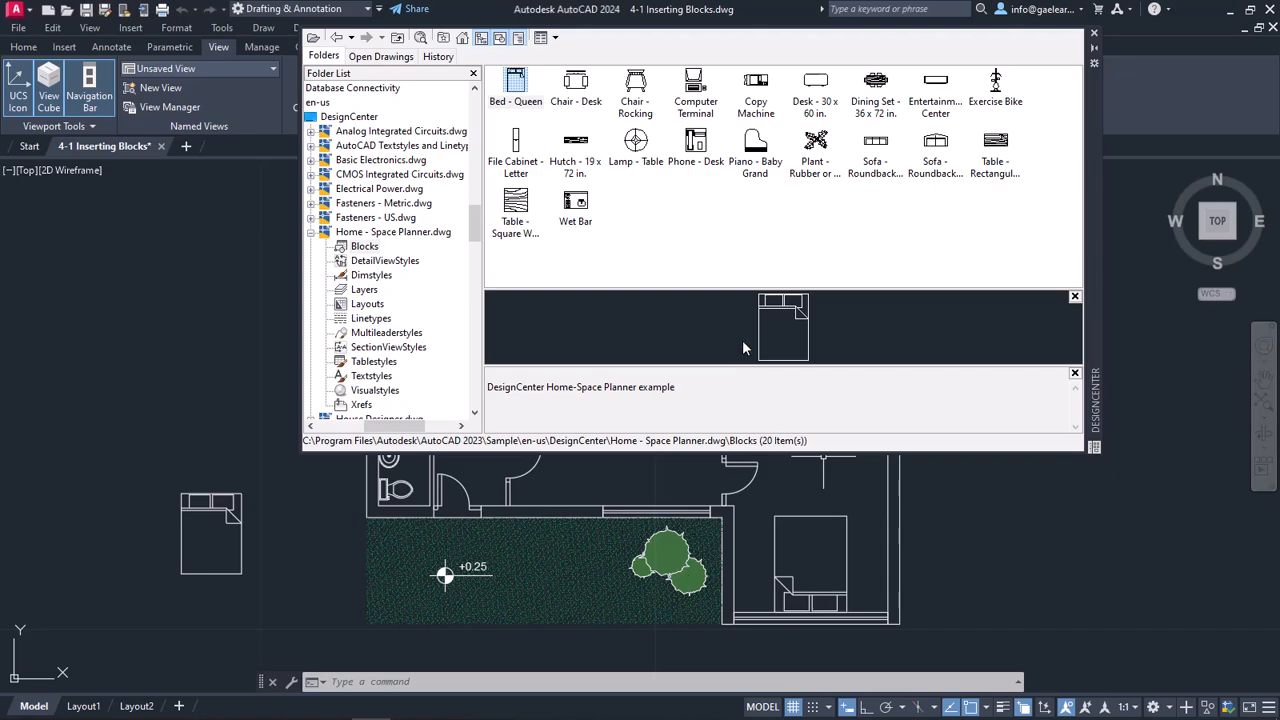
# Step back to the sample drawings folder and close the DesignCenter palette.
pyautogui.click(340, 38)
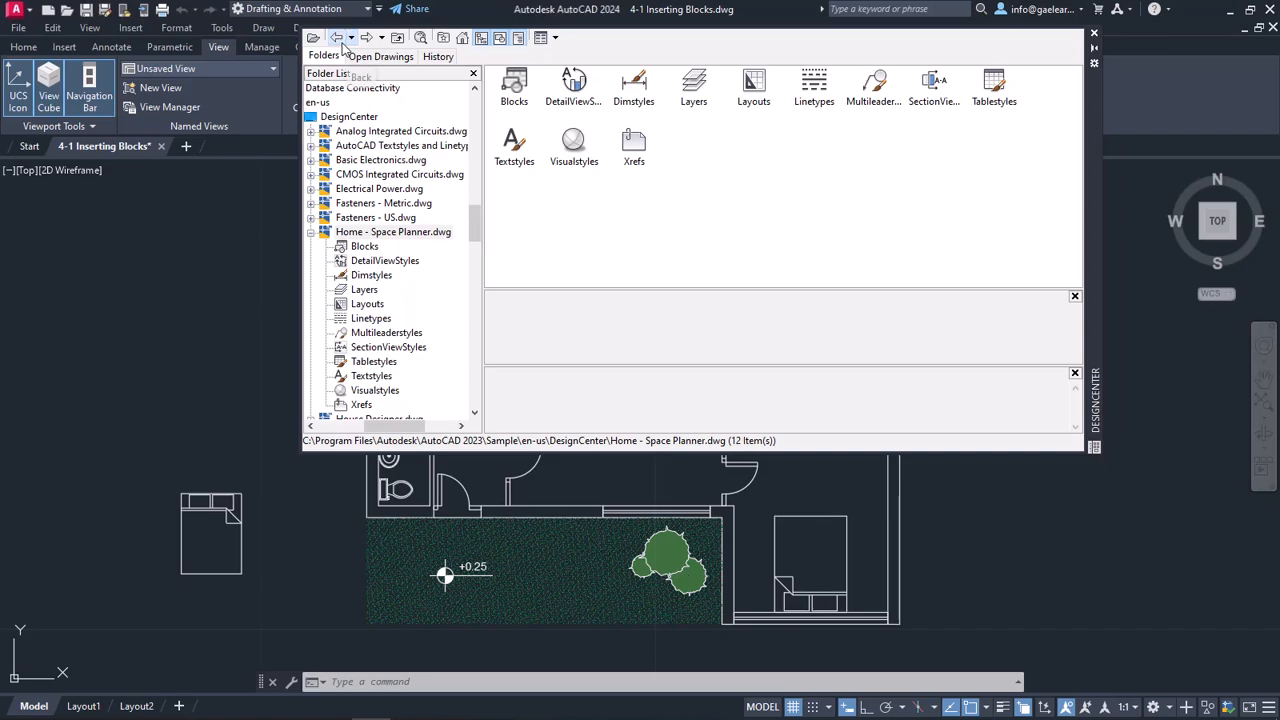
pyautogui.click(342, 40)
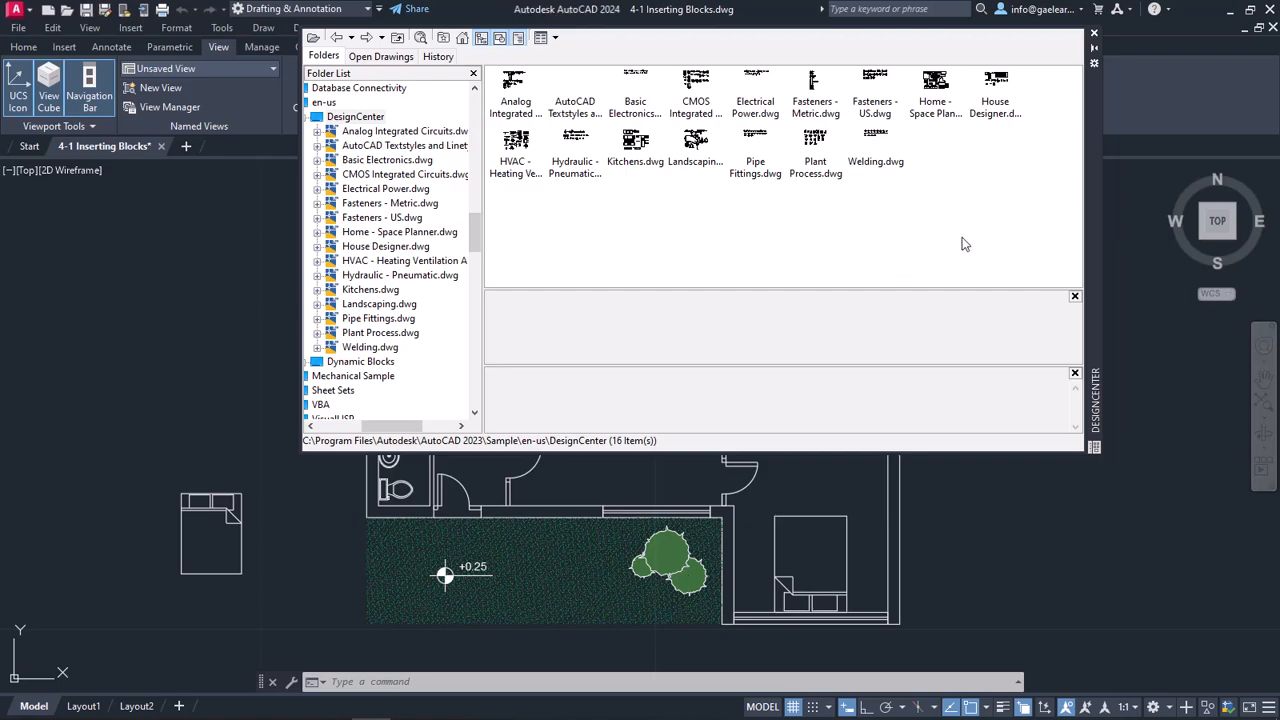
pyautogui.click(1095, 38)
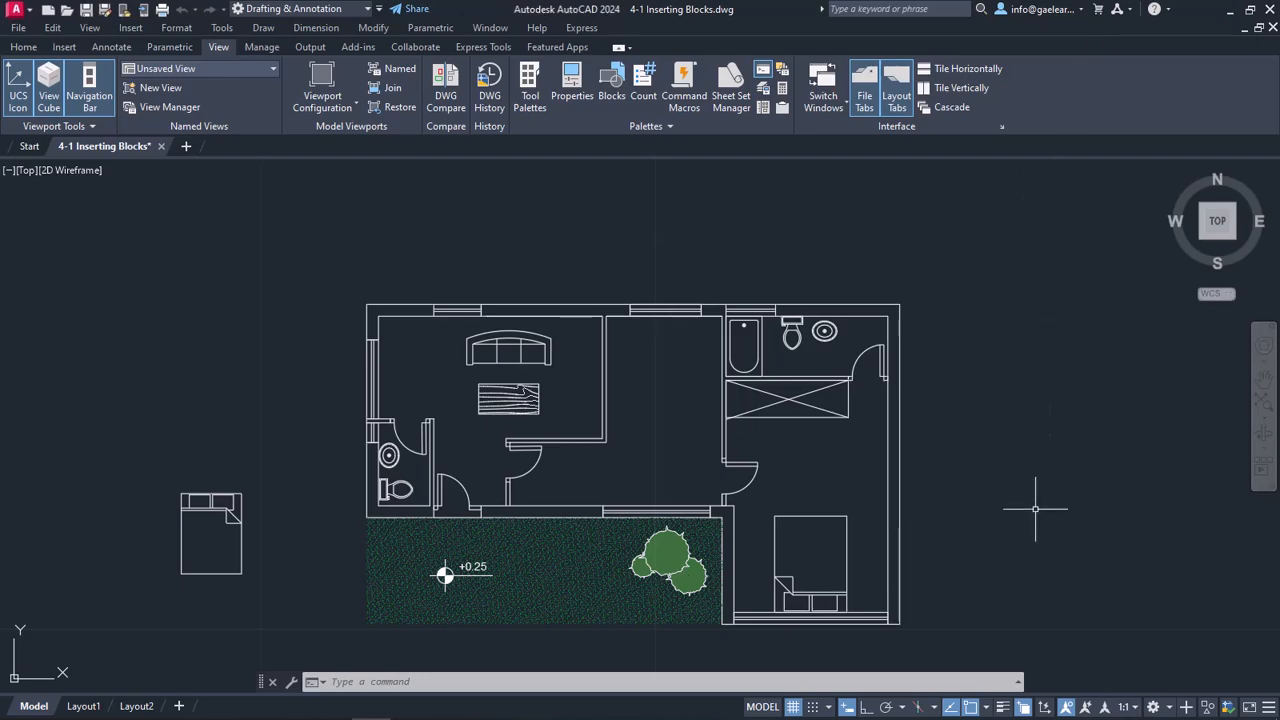
# Select the small bed left of the plan and start the Move command on it.
pyautogui.moveTo(1035, 510); pyautogui.dragTo(1025, 452, button='middle')
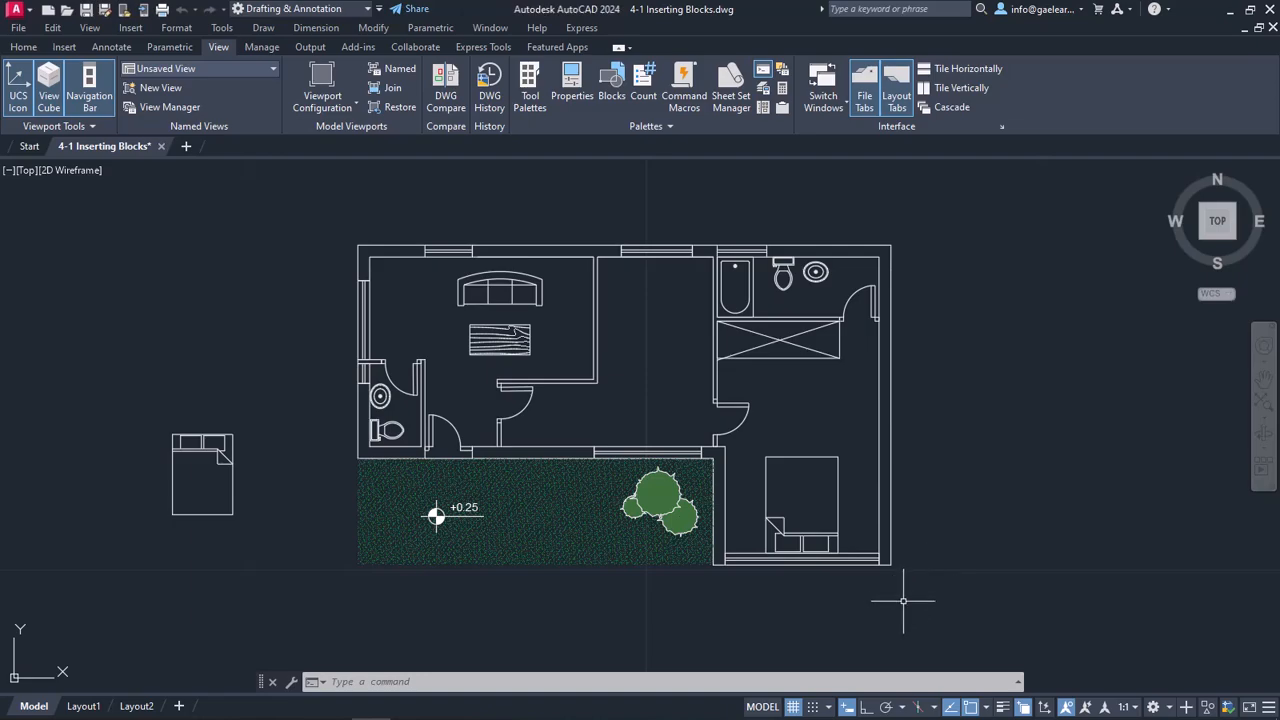
pyautogui.click(202, 472)
pyautogui.rightClick(203, 238)
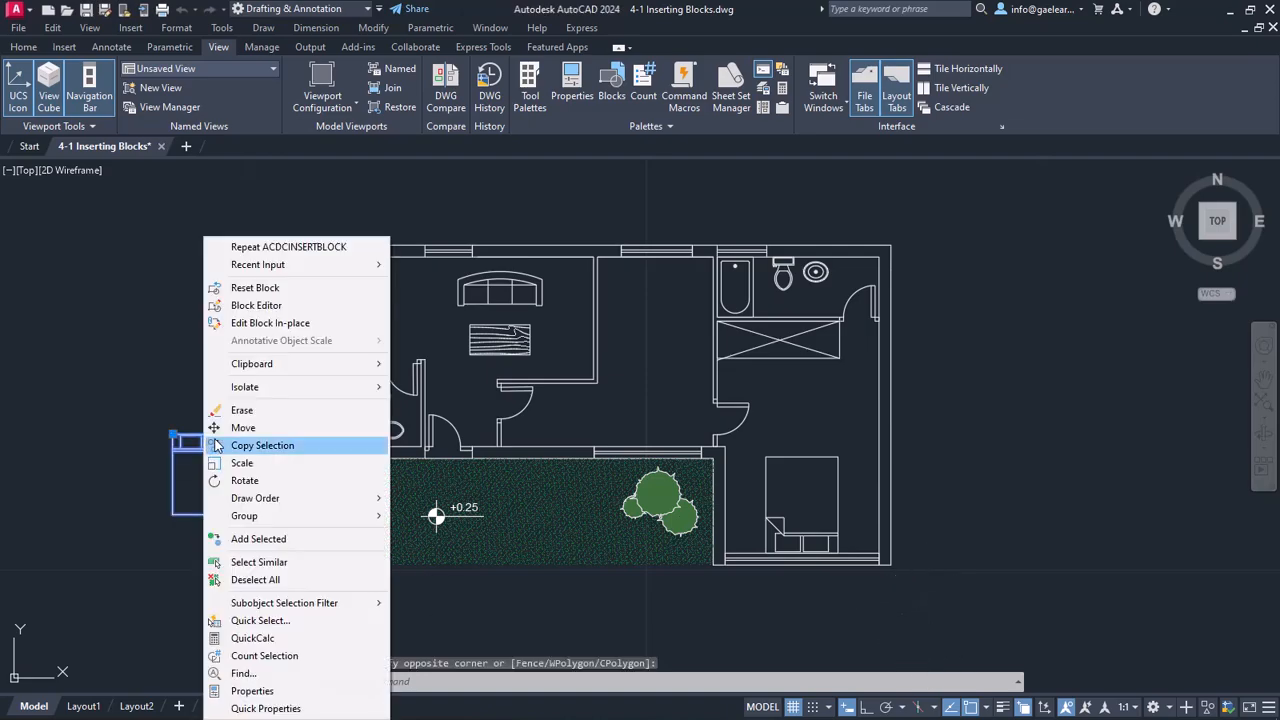
pyautogui.click(243, 428)
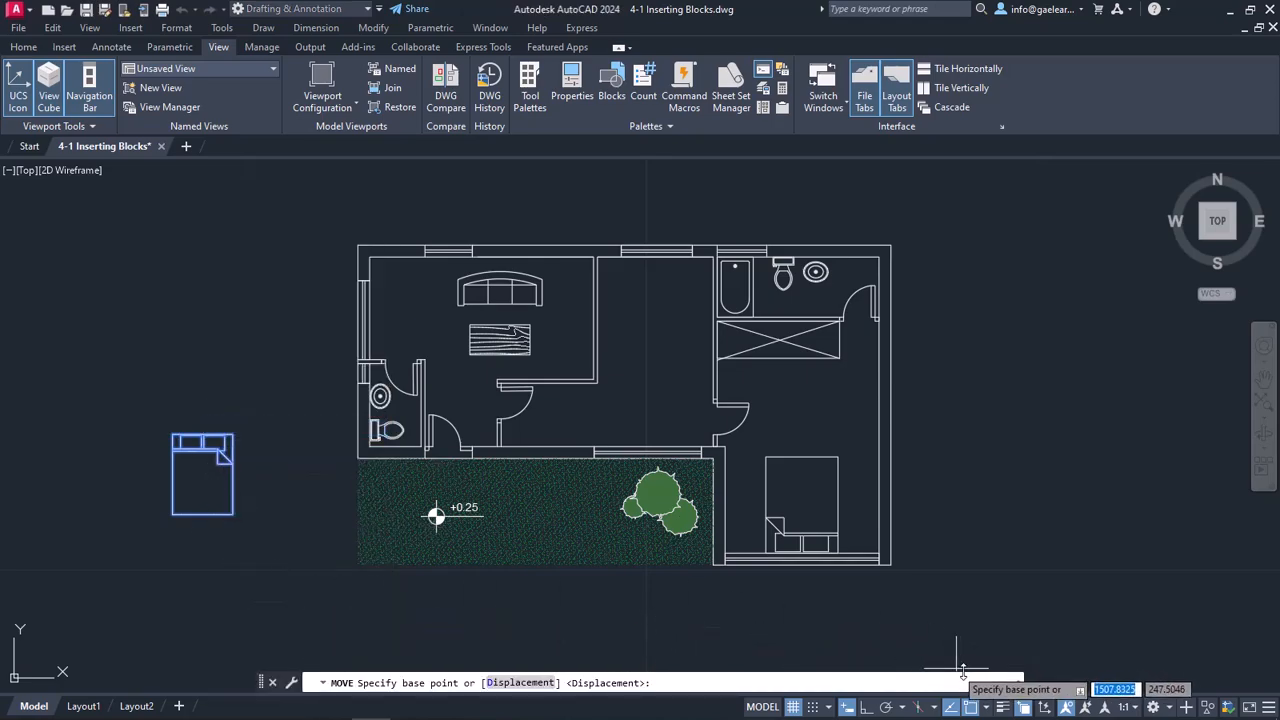
# Enable Insertion object snap and pick the bed's insertion corner as the move base point.
pyautogui.click(985, 709)
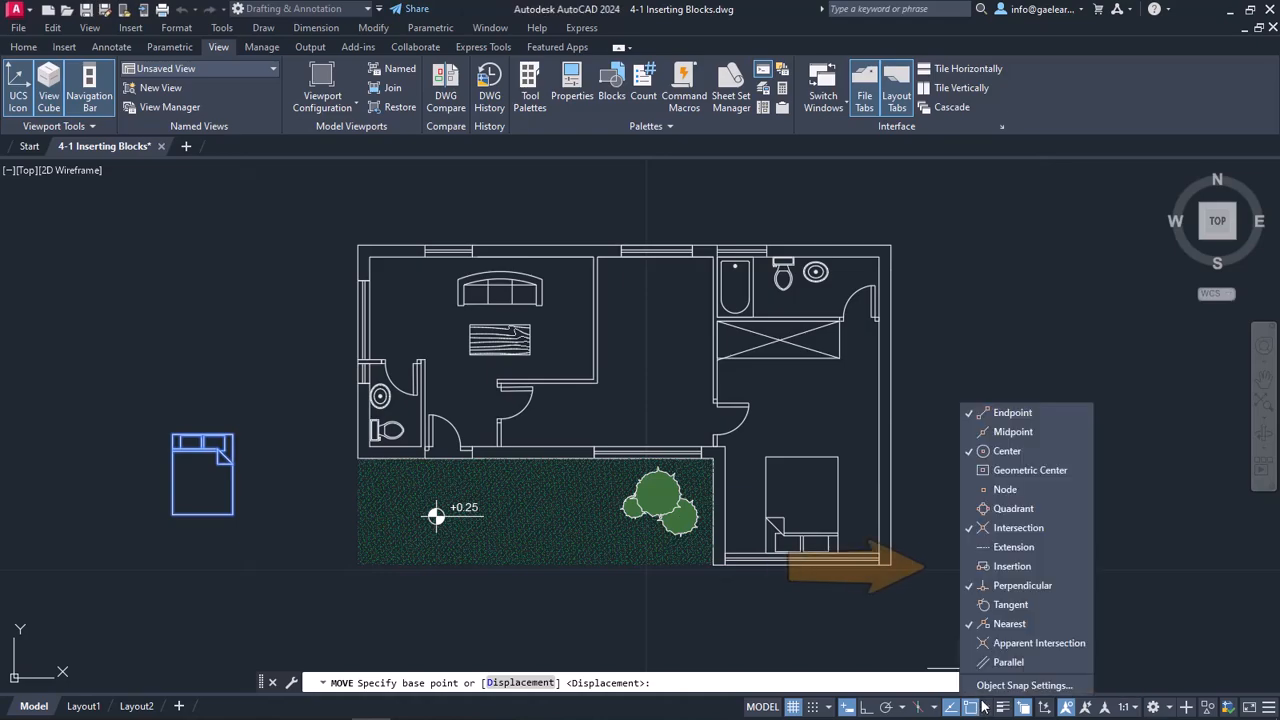
pyautogui.click(988, 570)
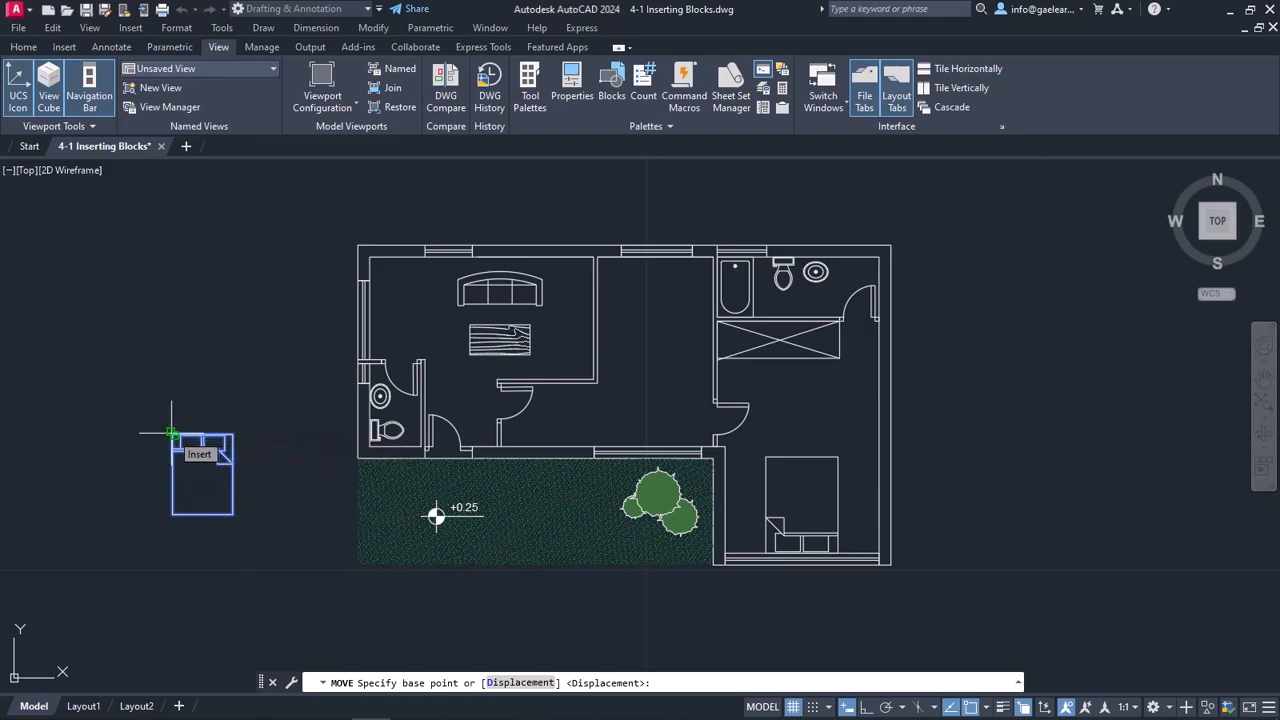
pyautogui.click(173, 433)
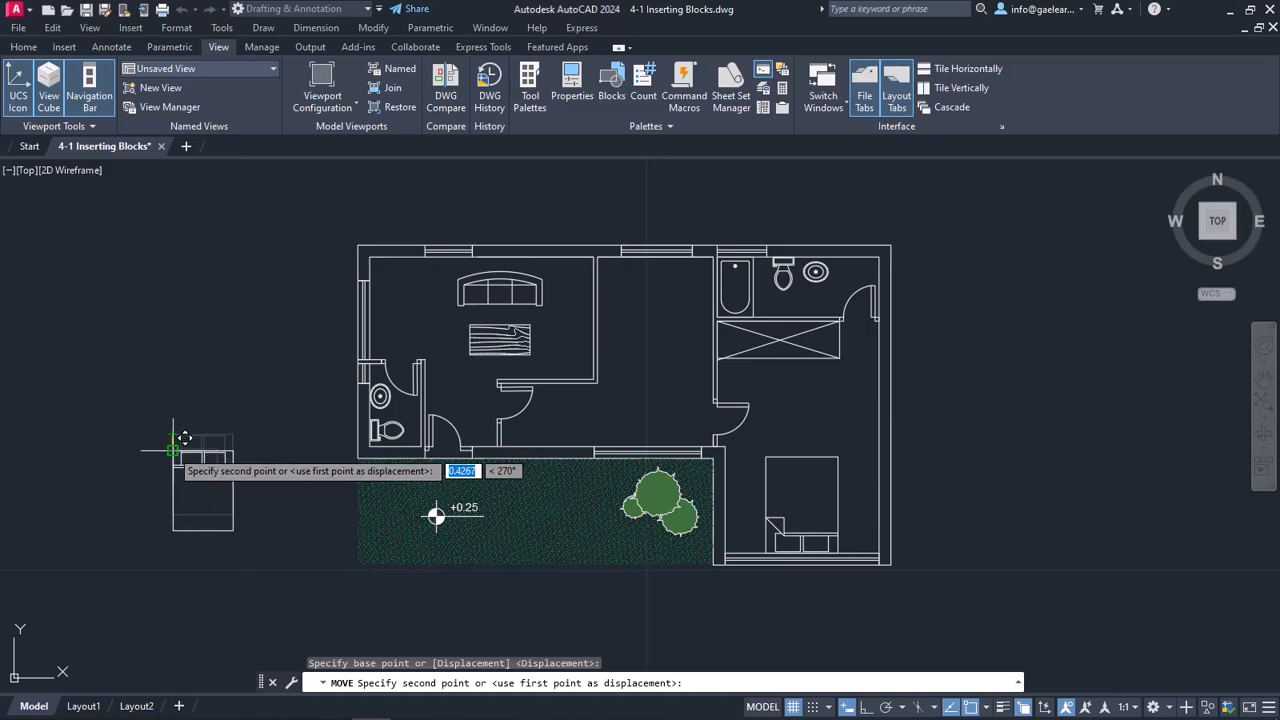